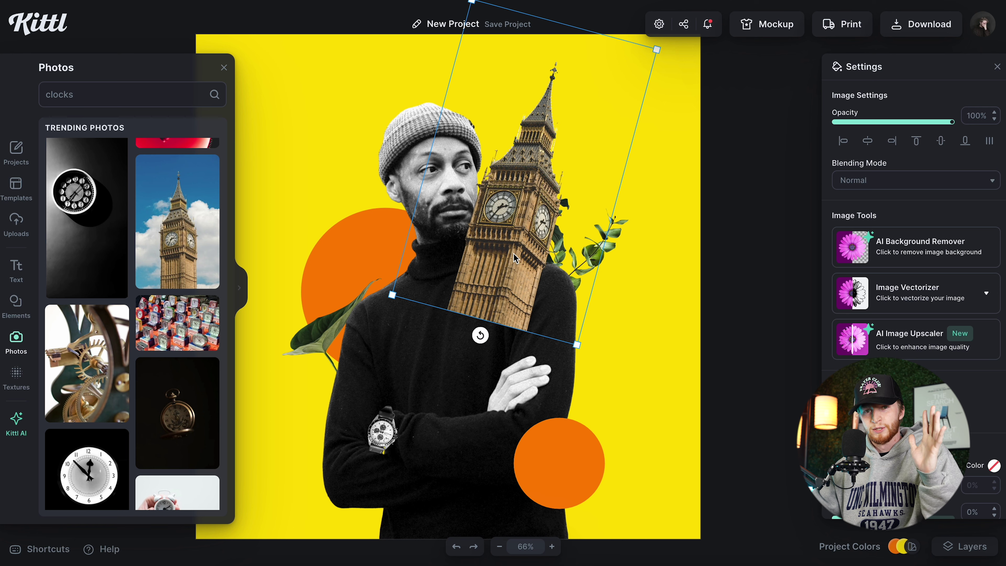
Send the clock tower image behind the man and the leaves
right_click(516, 240)
click(549, 479)
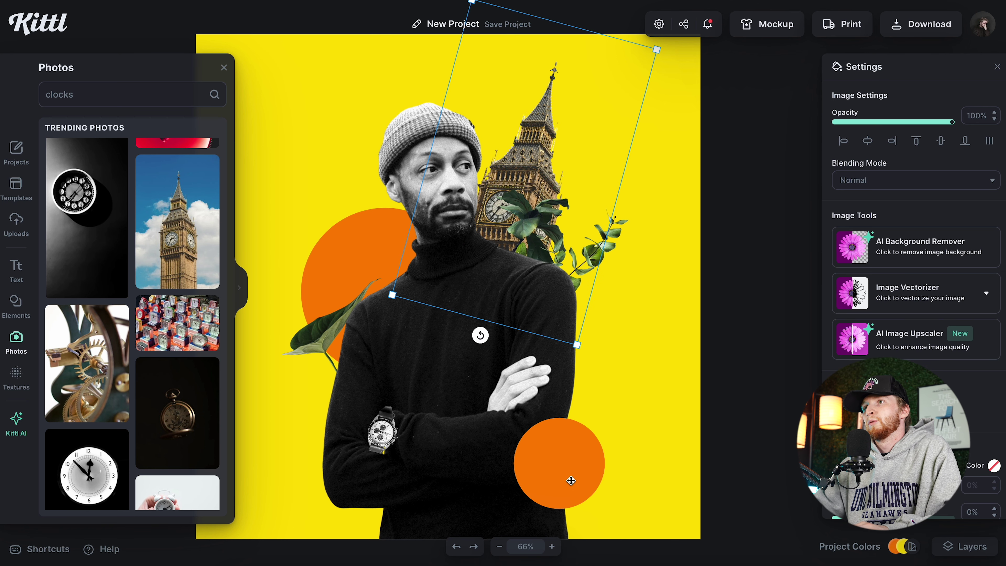
click(593, 355)
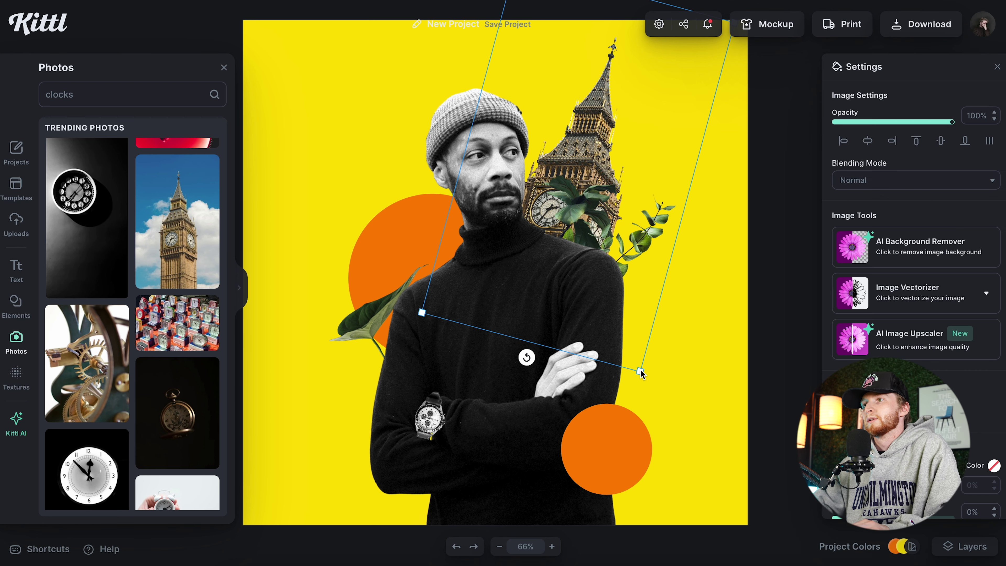
Shrink the clock tower, reposition it behind the man's shoulder and increase its contrast
drag(640, 372, 620, 308)
drag(584, 161, 591, 186)
scroll(914, 238, down, 3)
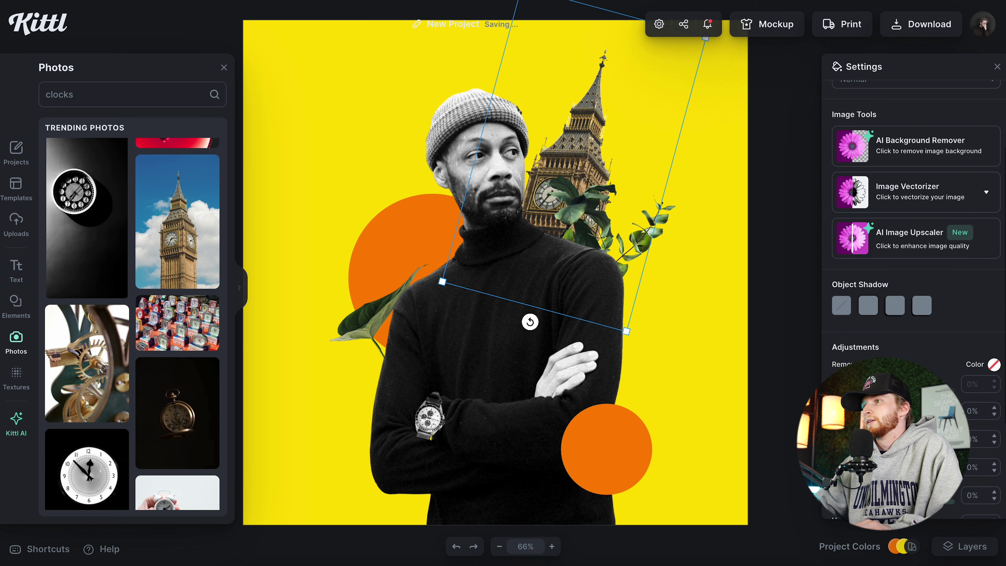
drag(892, 445, 911, 445)
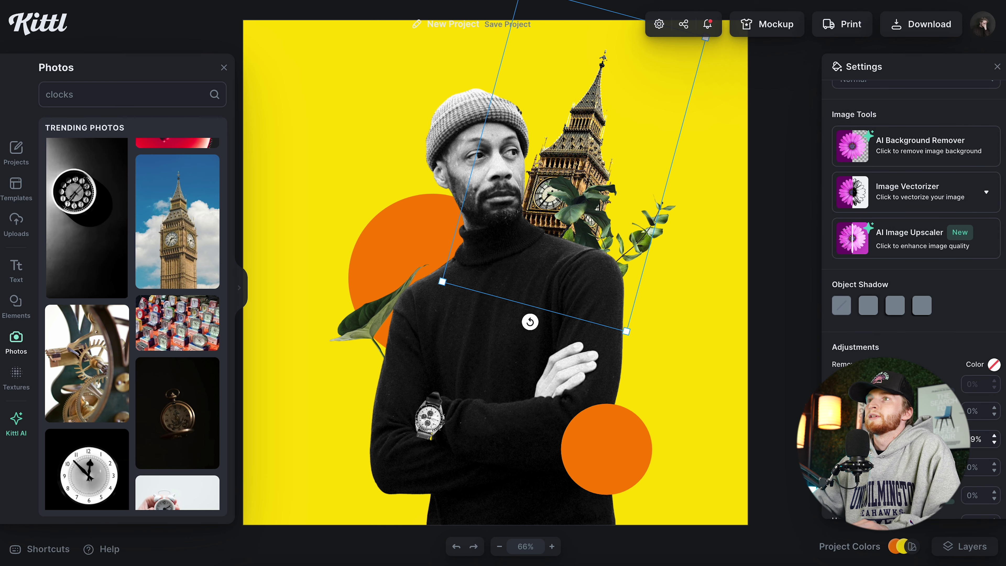
Reposition the leaf sprigs beside the clock tower so they extend outward from behind the man's shoulder
drag(657, 203, 653, 208)
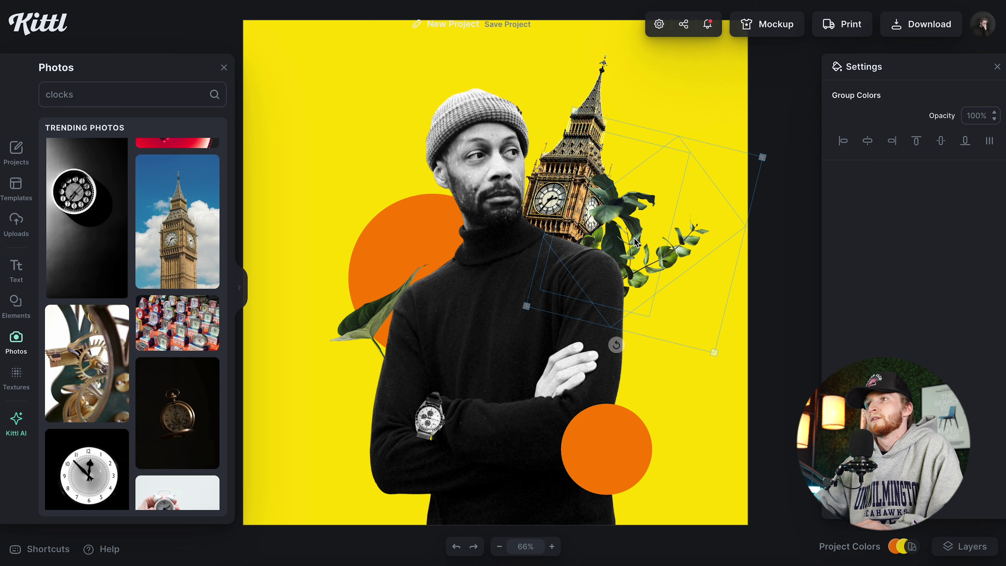
drag(697, 256, 644, 204)
click(778, 207)
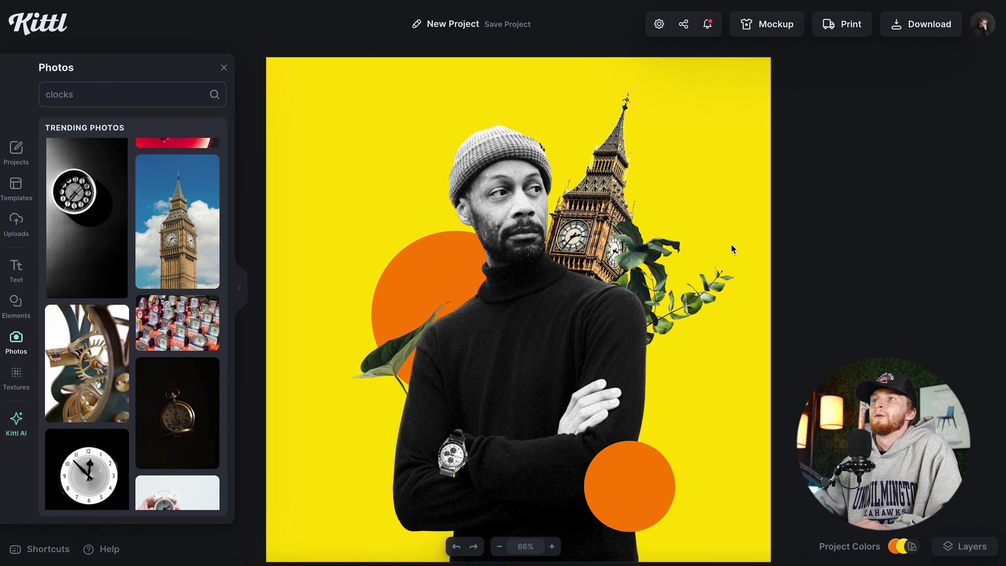
Add the photo of the brass twin-bell alarm clock from the clock results and remove its background
scroll(577, 353, down, 1)
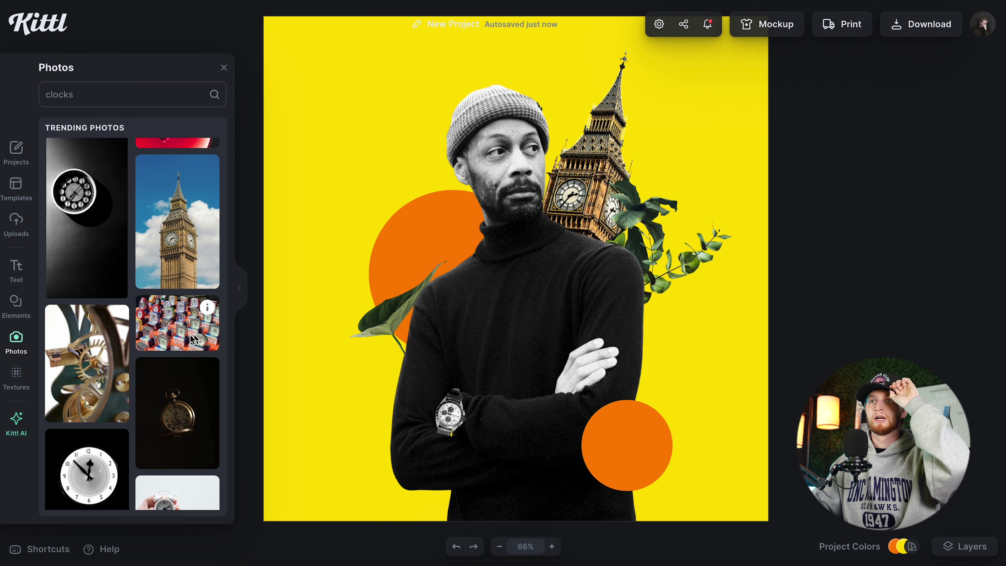
scroll(194, 339, down, 3)
scroll(194, 351, down, 6)
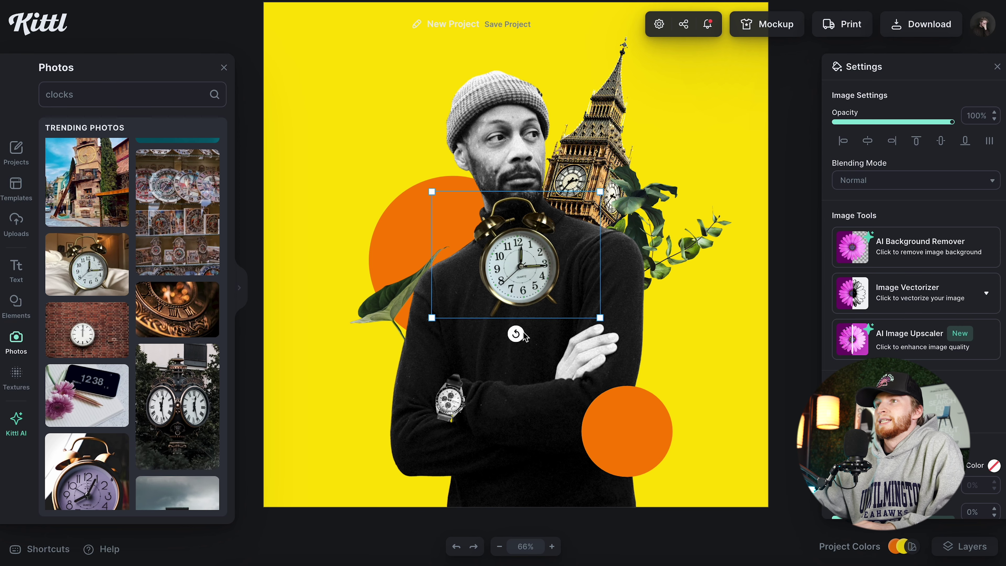
Increase the alarm clock's contrast, then tilt it slightly and place it beside the man's elbow next to his wristwatch
scroll(914, 277, down, 2)
mouse_move(893, 460)
mouse_down()
mouse_move(910, 461)
mouse_move(897, 461)
mouse_up()
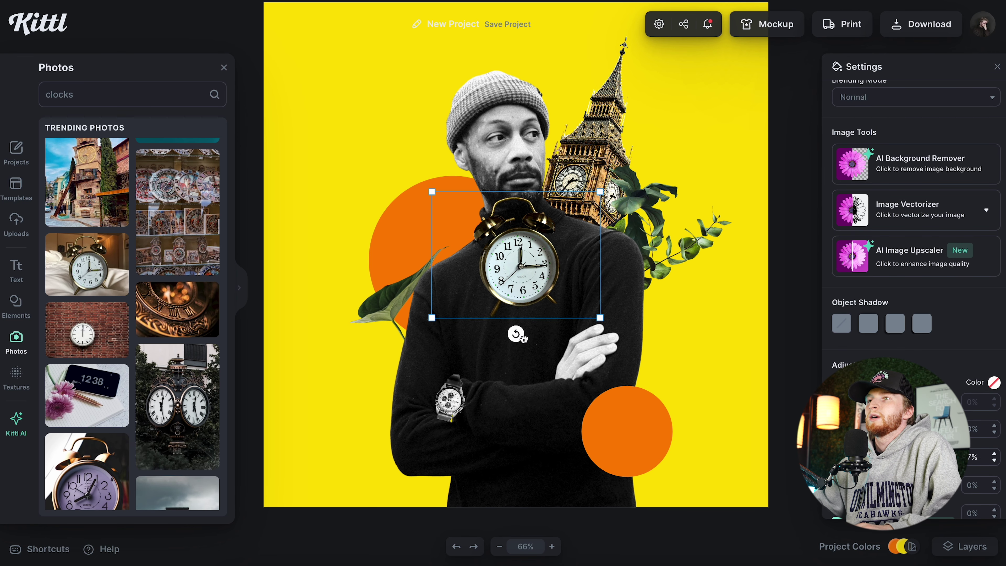
drag(519, 336, 539, 337)
drag(564, 300, 445, 422)
drag(390, 451, 399, 447)
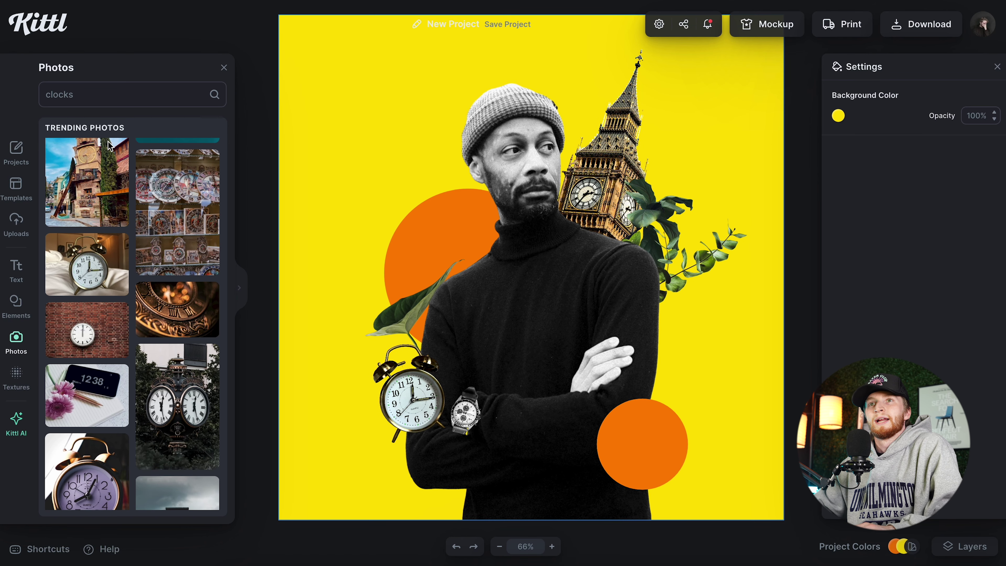
Search the photos for "grandfather clock", add the dark mantel clock picture and remove its background
triple_click(101, 96)
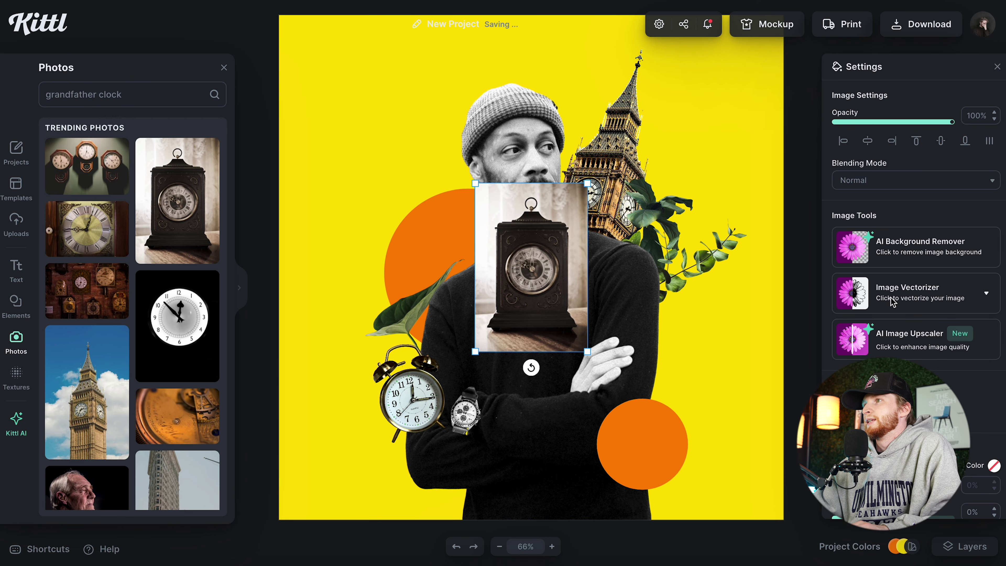
click(911, 246)
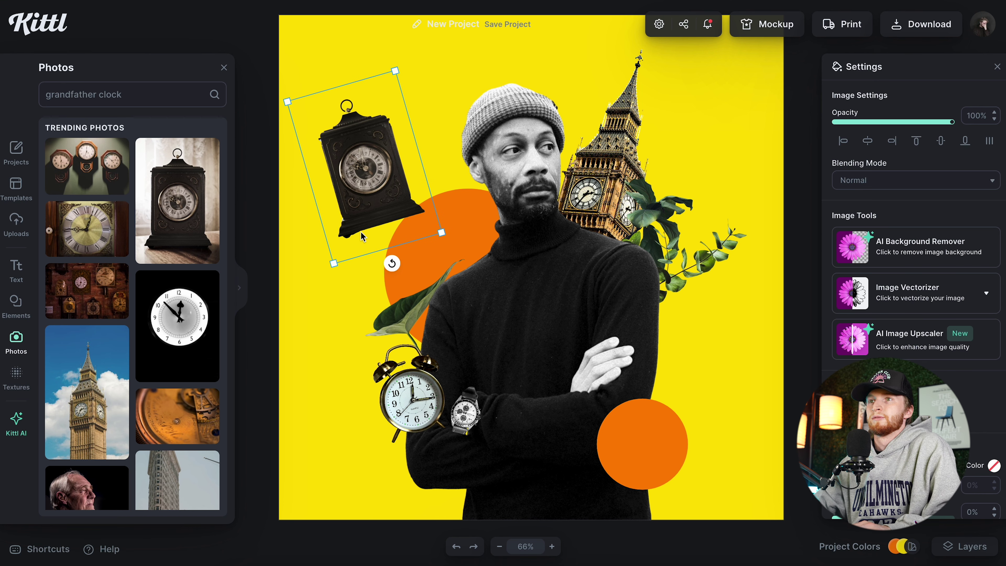
Set the mantel clock's brightness to 11%, raise its contrast and move it over the large orange circle
scroll(978, 401, down, 5)
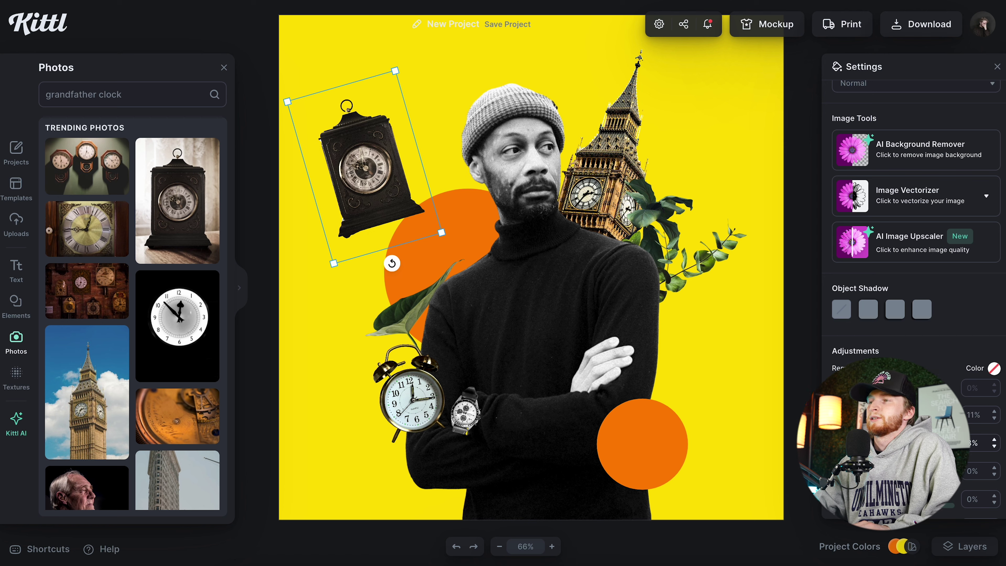
drag(384, 185, 477, 268)
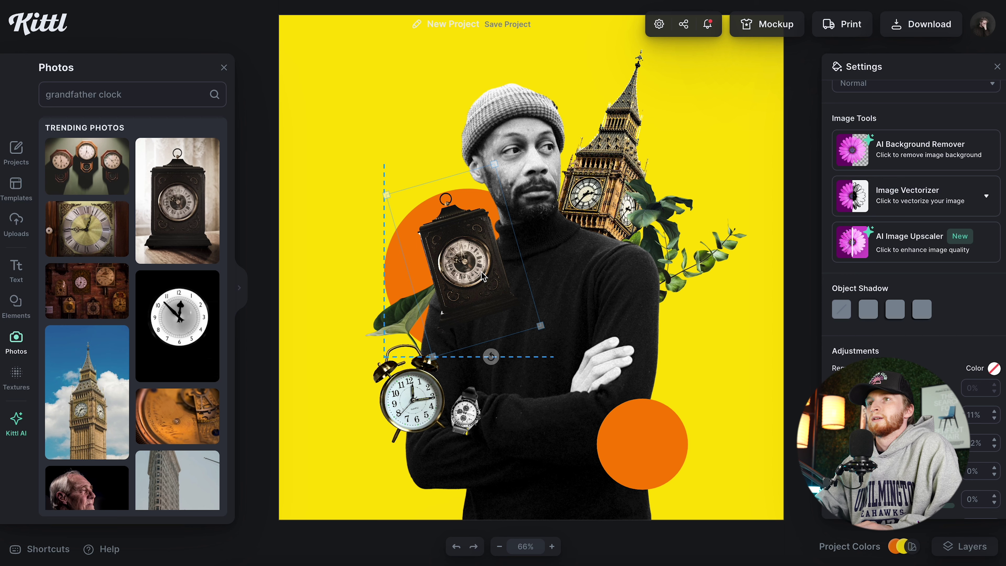
Reorder the mantel clock so it sits behind the man and the leaf but in front of the large orange circle
right_click(472, 243)
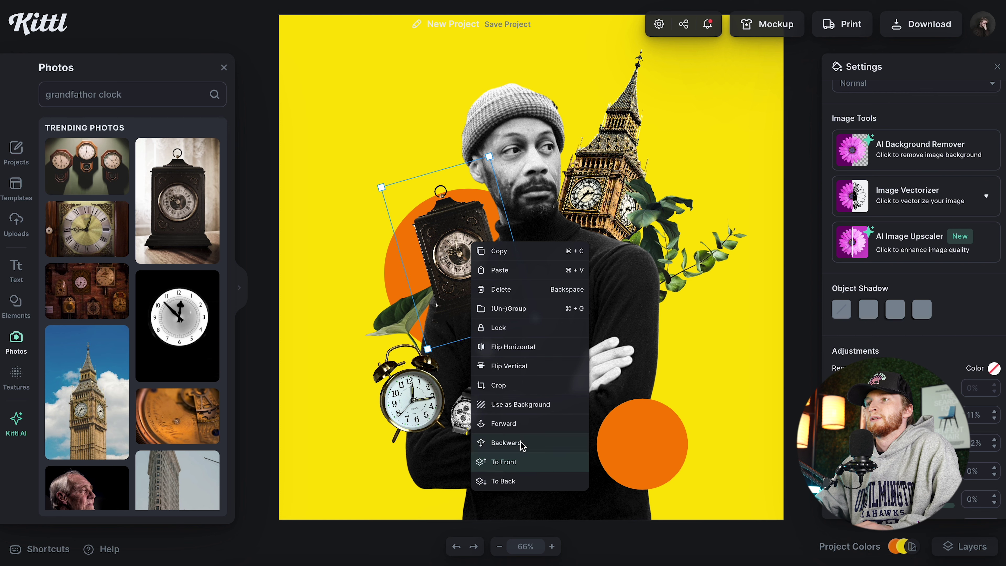
click(504, 480)
right_click(443, 185)
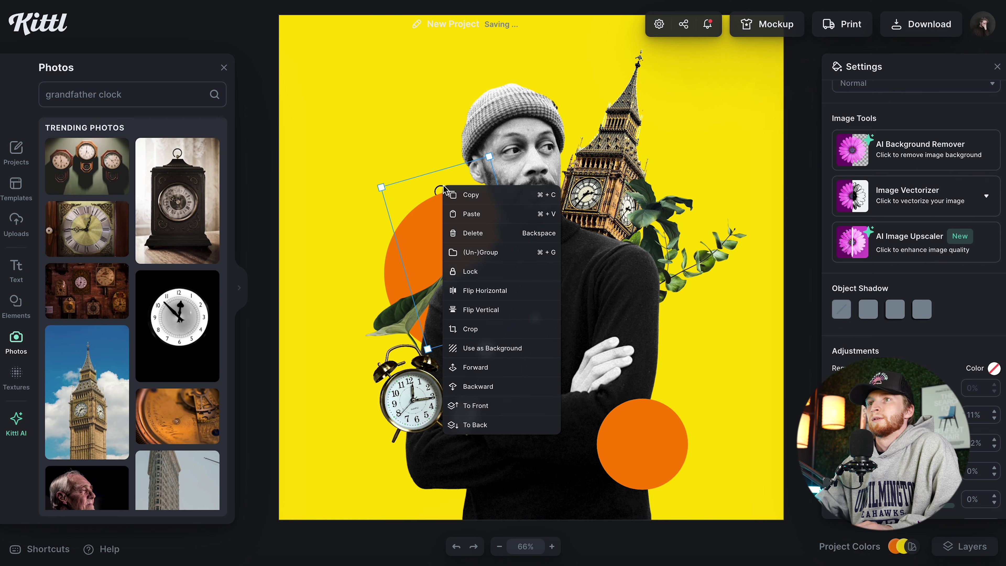
click(497, 369)
right_click(444, 191)
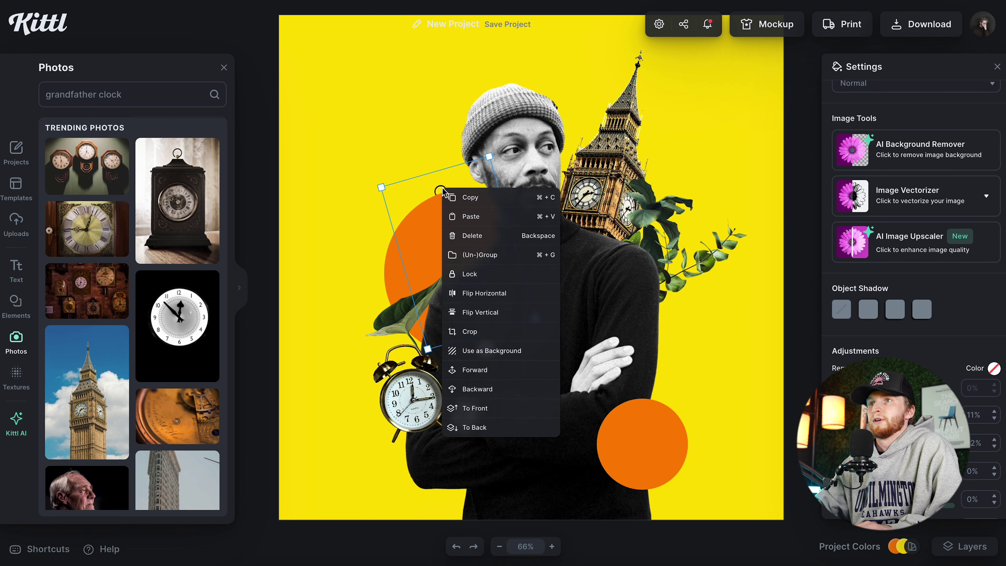
click(473, 368)
drag(403, 313, 394, 321)
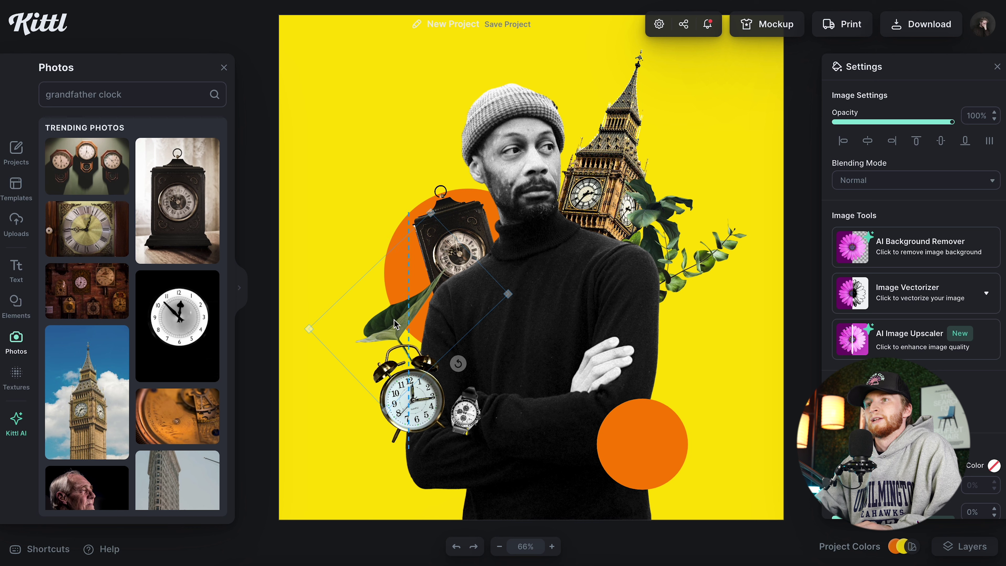
click(760, 344)
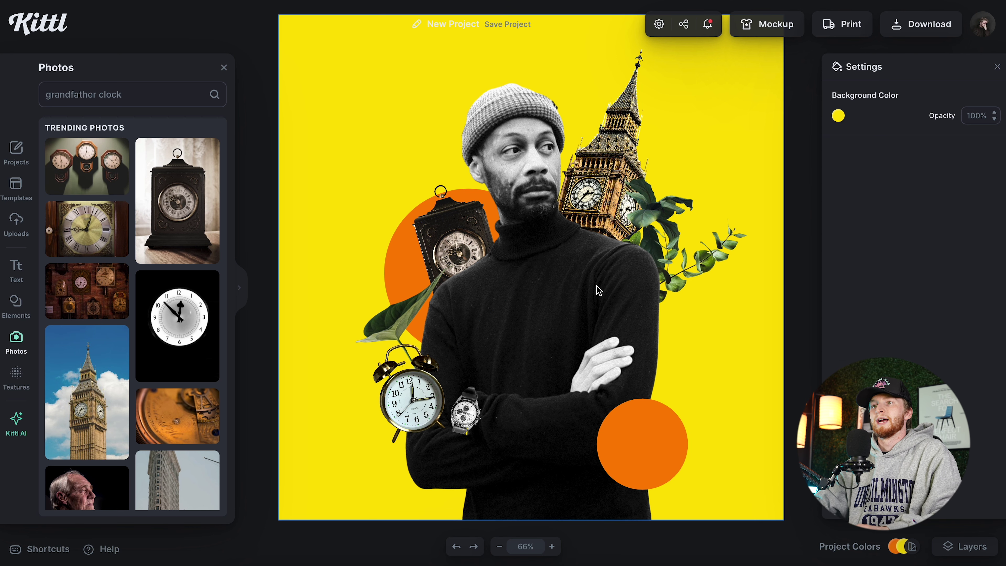
key(ctrl+z)
click(446, 226)
click(416, 398)
shift+click(461, 247)
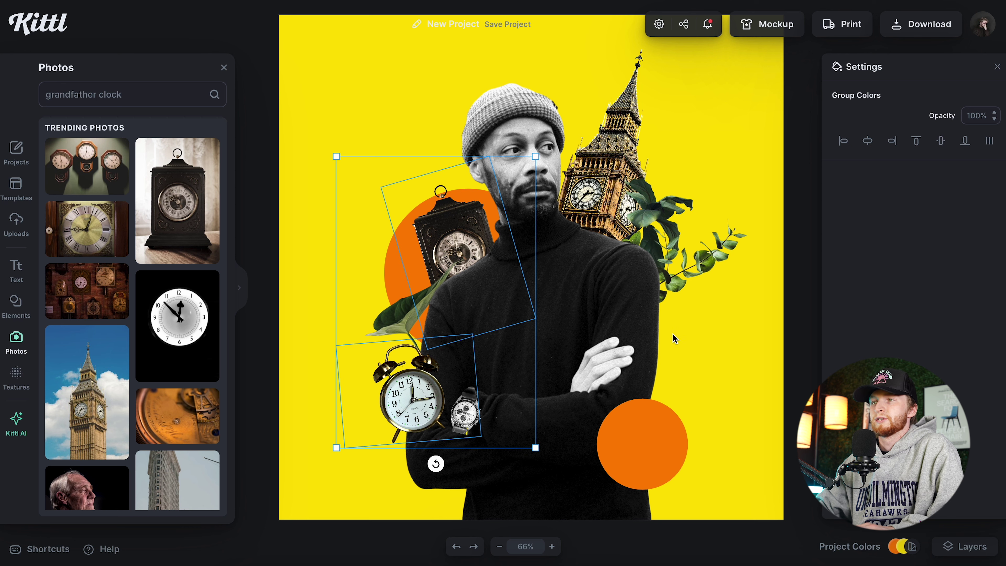
Shift the large leaf above the alarm clock slightly outward, away from the man's arm
click(661, 337)
drag(399, 319, 389, 313)
click(704, 363)
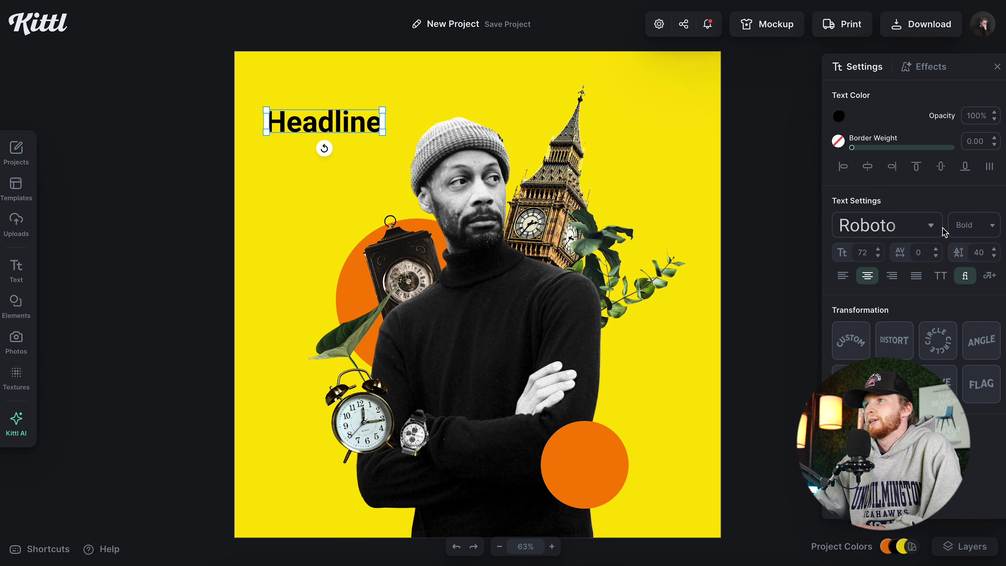
Set the headline's font to Basement, widen its text box and replace the text with "Don't Waste Your Time"
double_click(364, 128)
click(887, 225)
click(739, 118)
drag(384, 136, 501, 136)
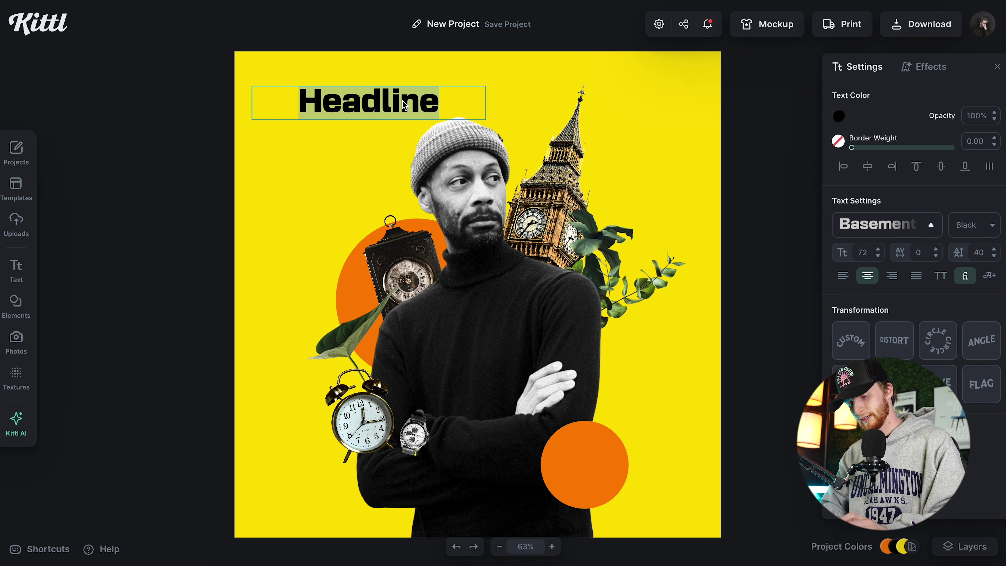
text(Do)
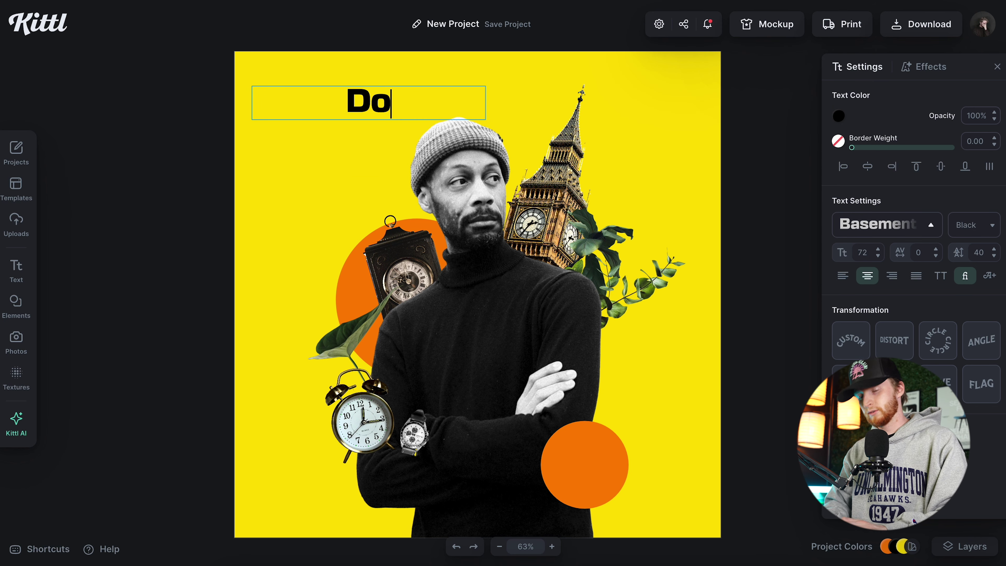
text(n't Waste Your Time)
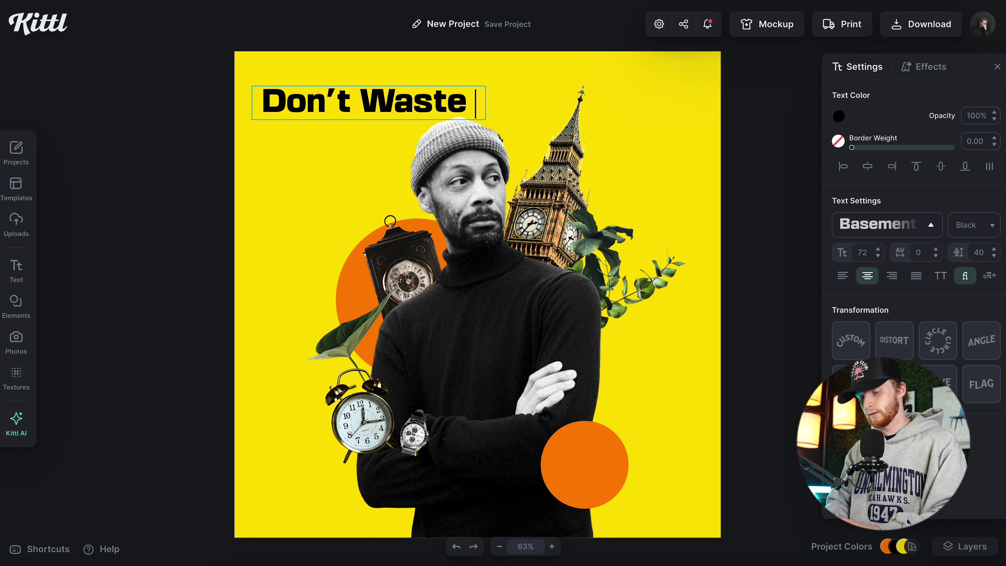
Apply the Circle transformation to the headline and shrink its circle so the words wrap into a small ring
click(937, 339)
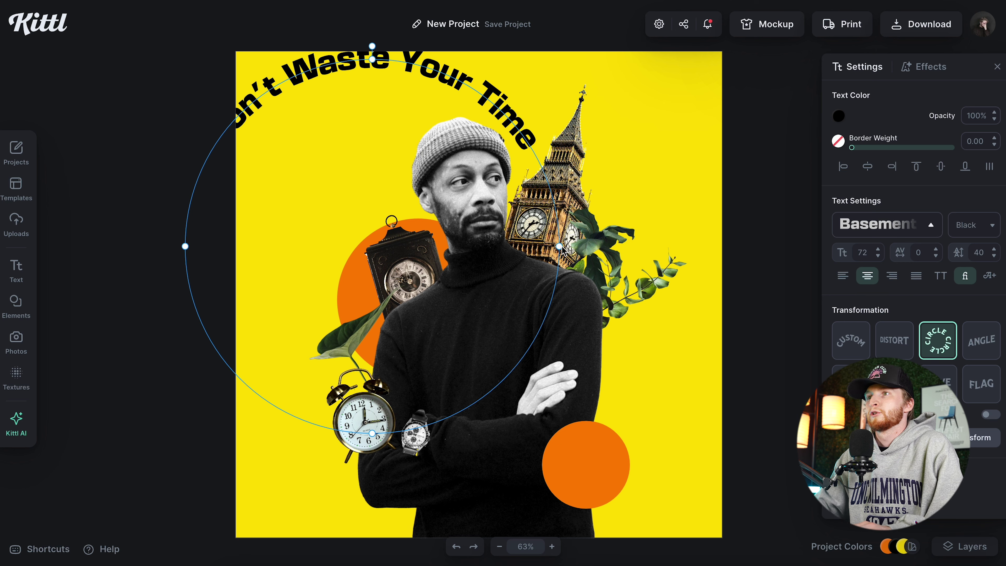
drag(562, 250, 300, 252)
Set the circular text's letter spacing to -10 and its font size to 40
click(923, 255)
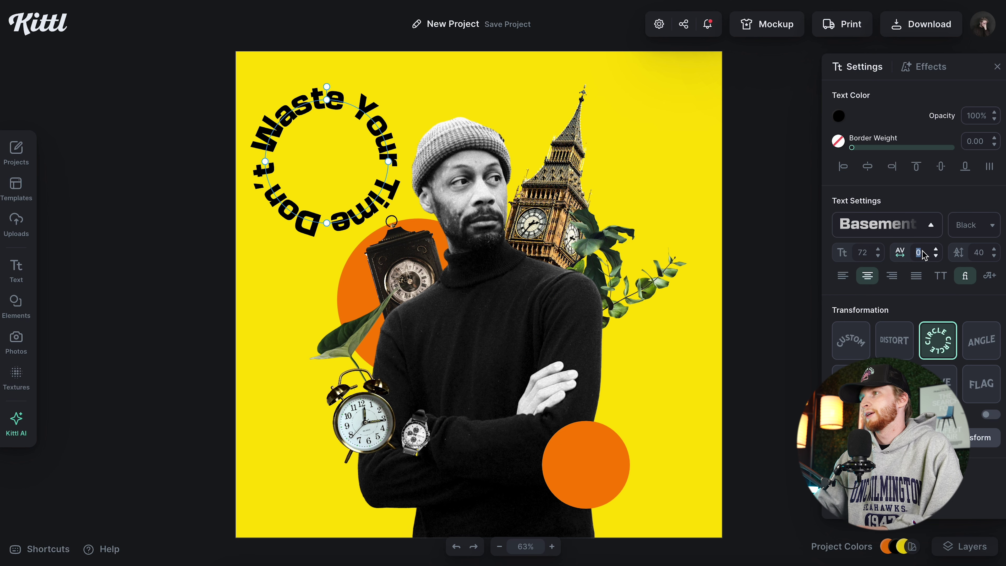
text(-1)
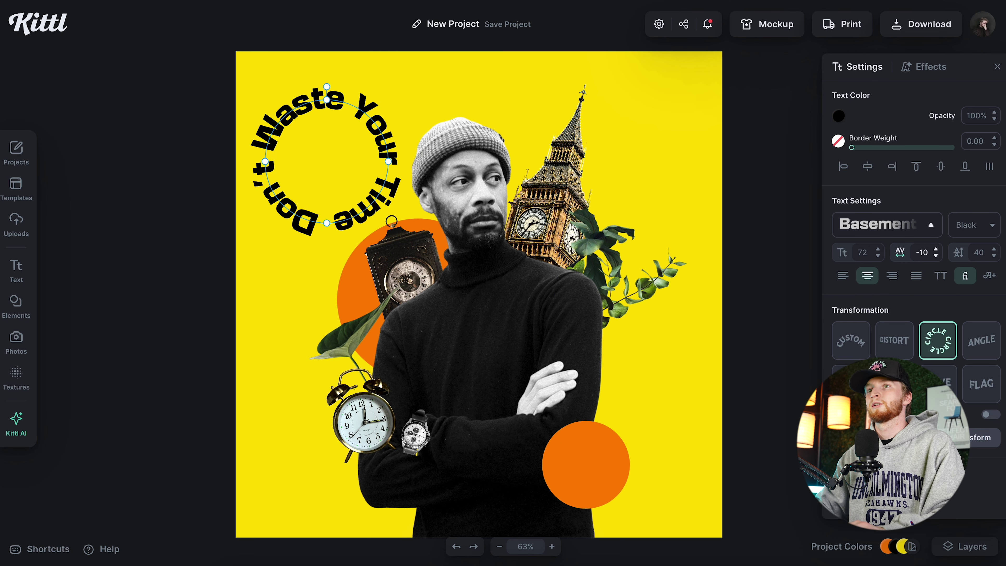
click(865, 253)
text(40)
key(Return)
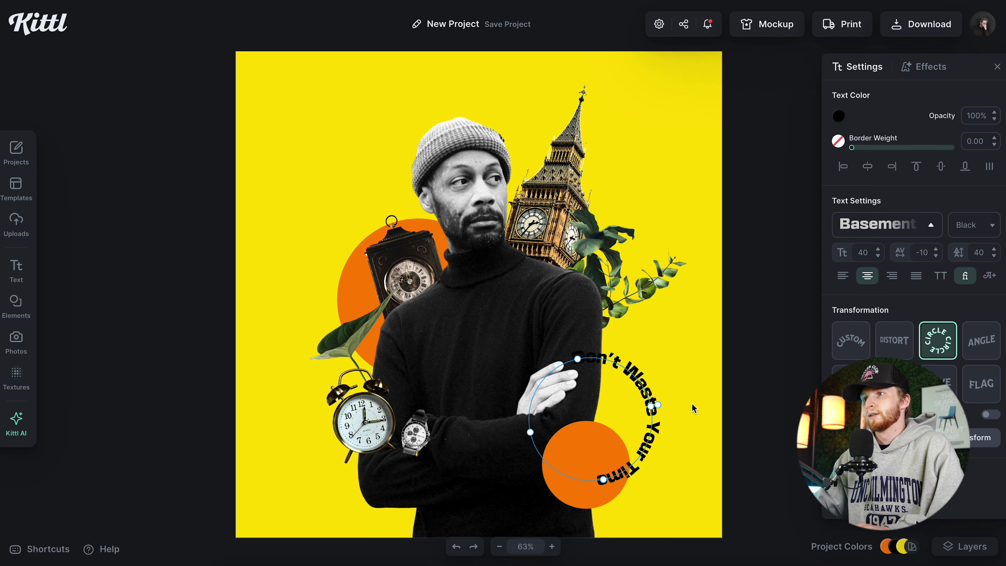
Position the circular text around the outer side of the small orange circle and adjust the circle's position to match
drag(691, 403, 653, 460)
click(613, 465)
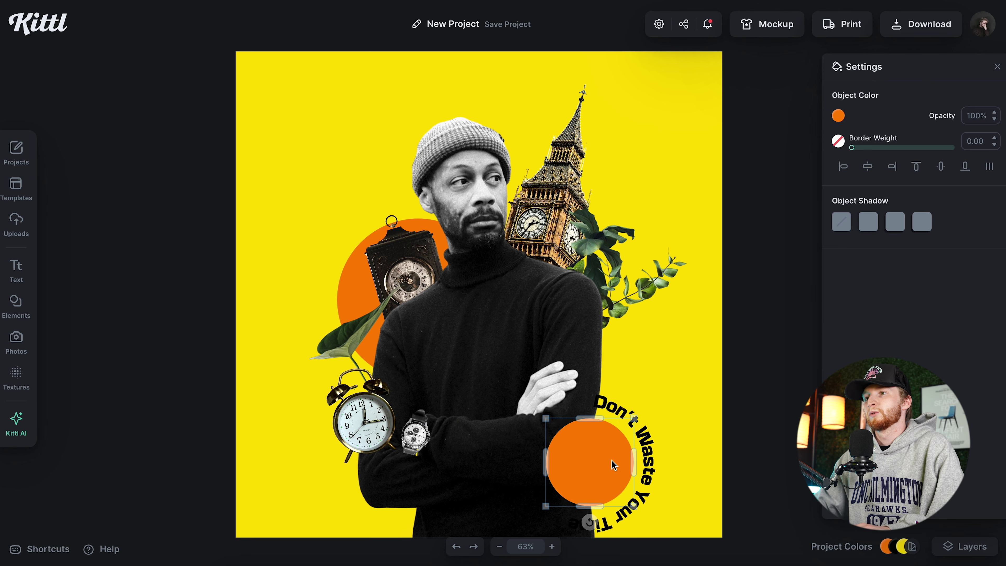
drag(605, 473, 655, 438)
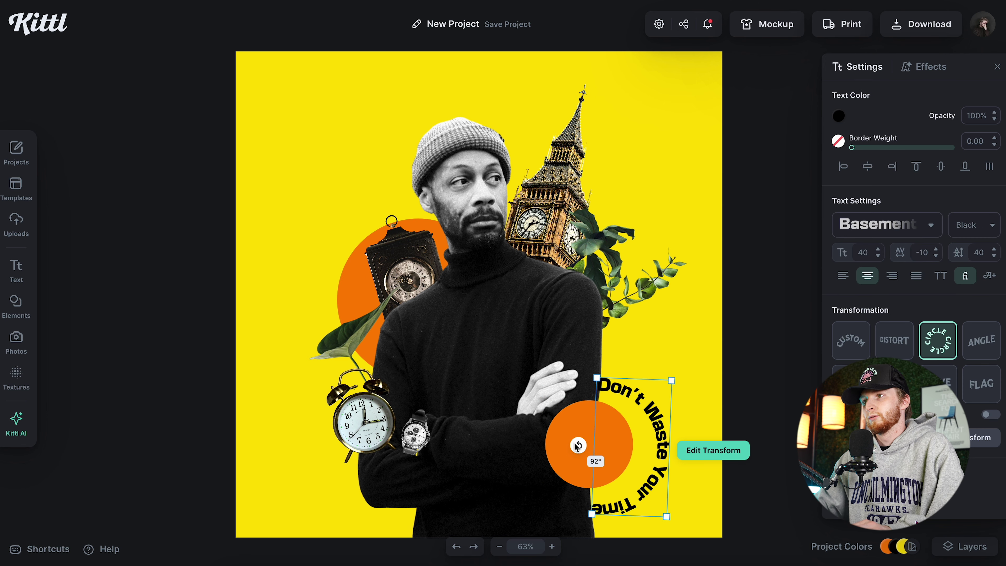
Resize, rotate and nudge the circular text so it follows the small orange circle's outer edge with an even gap
drag(669, 520, 646, 478)
drag(567, 465, 579, 465)
drag(653, 468, 658, 472)
scroll(657, 472, up, 5)
drag(538, 392, 538, 385)
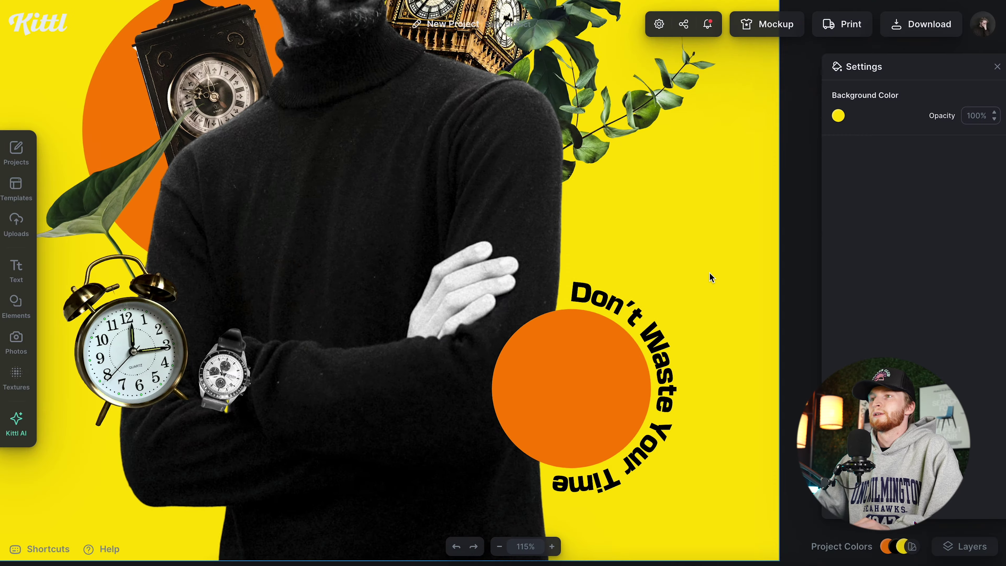
Duplicate the circular text onto the large orange circle and rotate the copy to arc over its outer side
scroll(709, 273, down, 5)
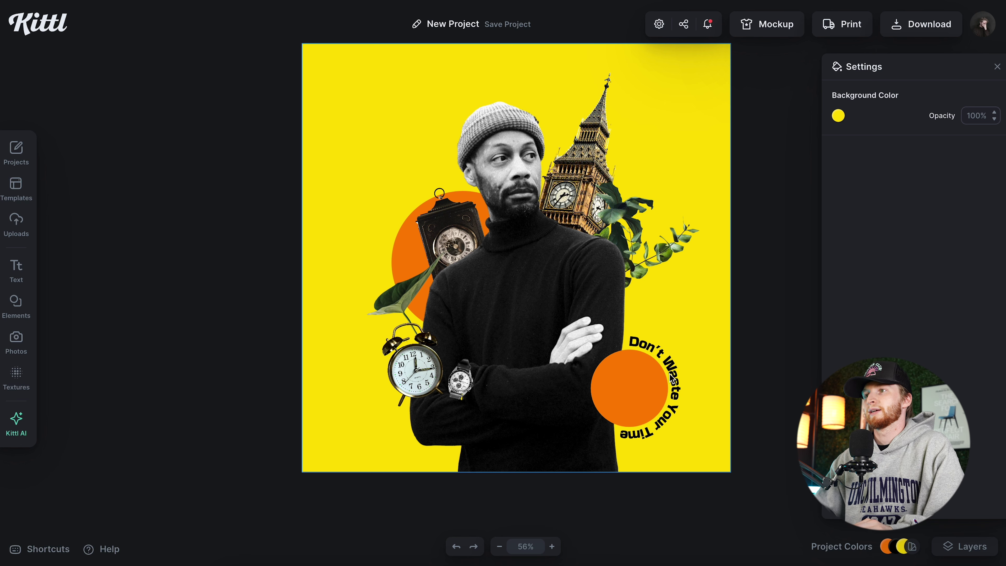
alt+drag(673, 379, 444, 187)
drag(379, 197, 533, 174)
Enlarge the copied circular text to size 65, center it around the large orange circle and rotate it to about -54°
drag(364, 248, 366, 280)
drag(469, 284, 478, 277)
drag(433, 178, 437, 190)
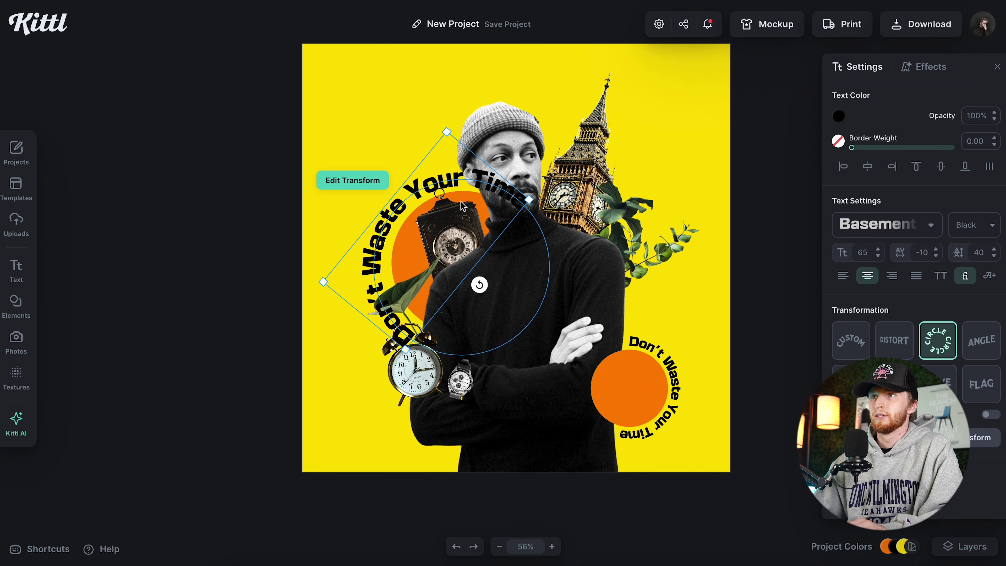
drag(445, 187, 446, 187)
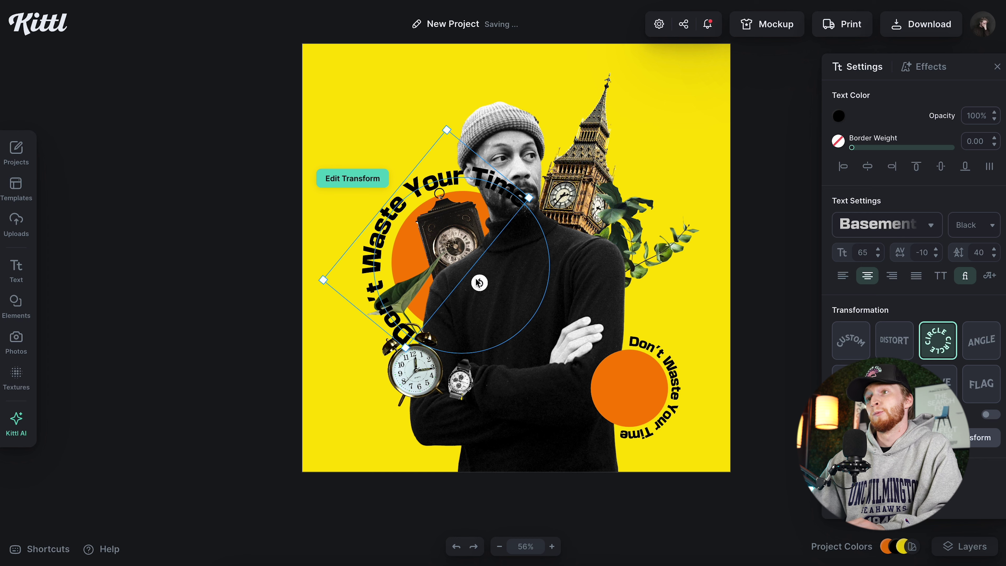
drag(480, 282, 489, 286)
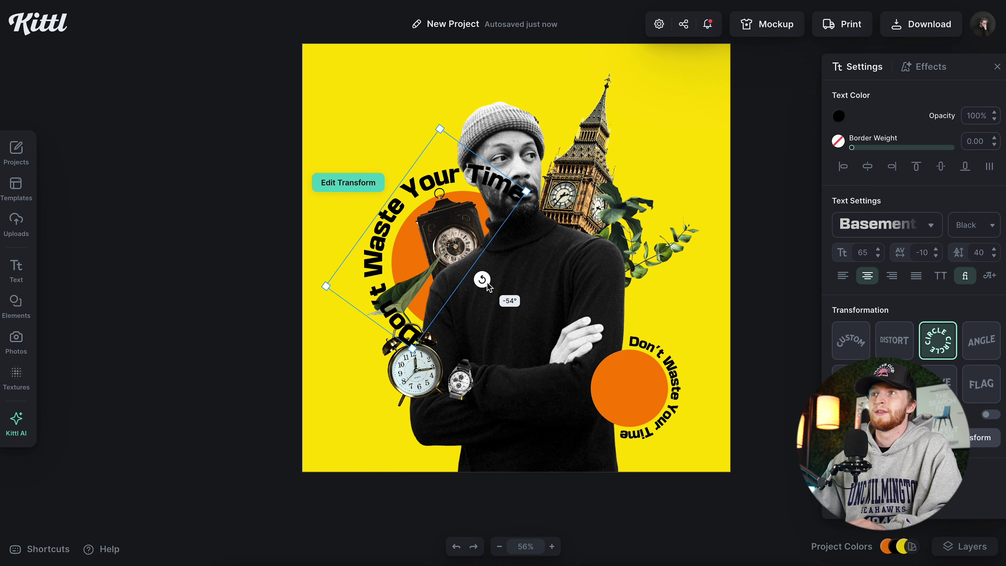
Send the large circular text behind the other elements, and rotate and nudge it to fit around the large orange circle
right_click(429, 177)
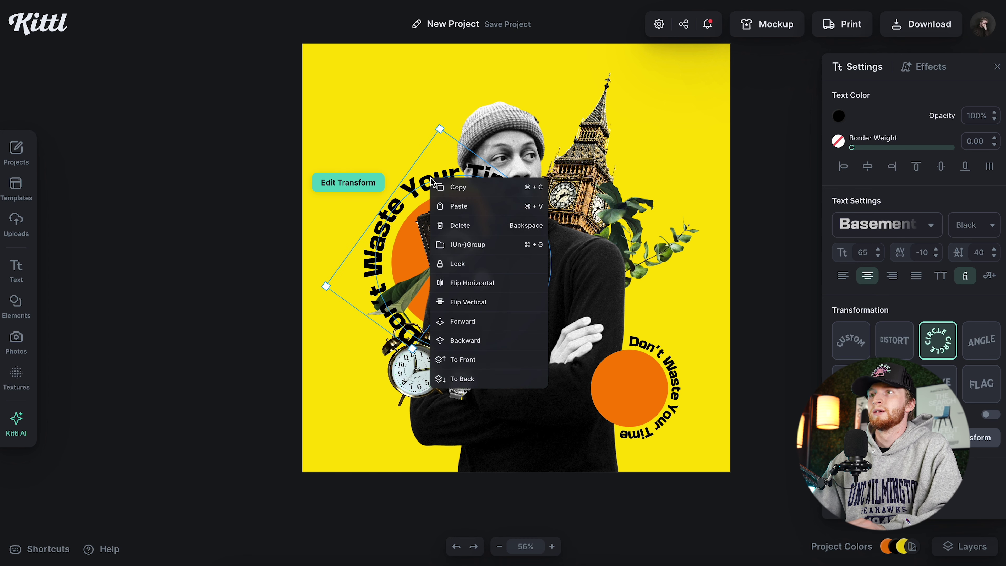
click(499, 379)
drag(482, 279, 501, 285)
drag(405, 201, 423, 203)
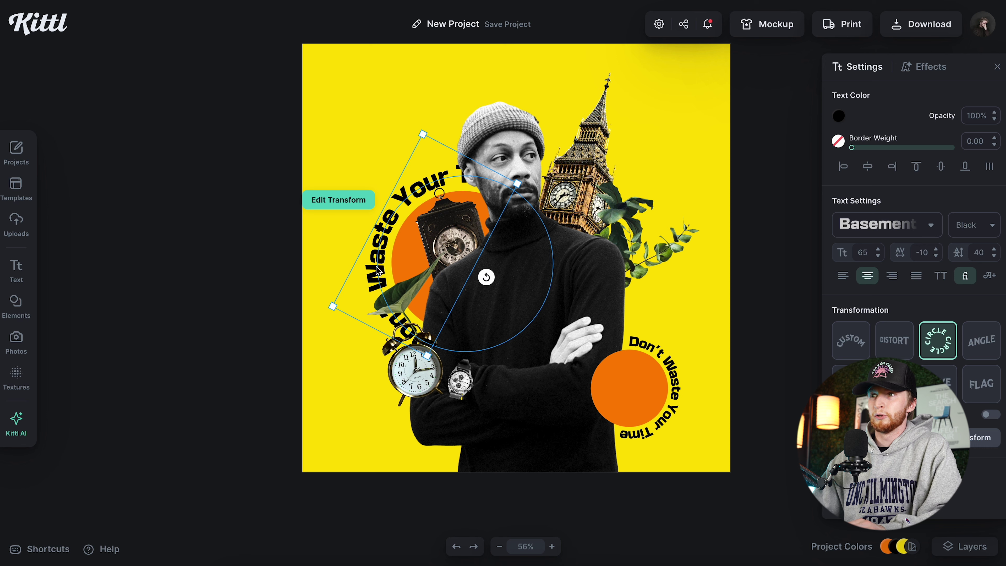
drag(377, 267, 379, 279)
key(ctrl+z)
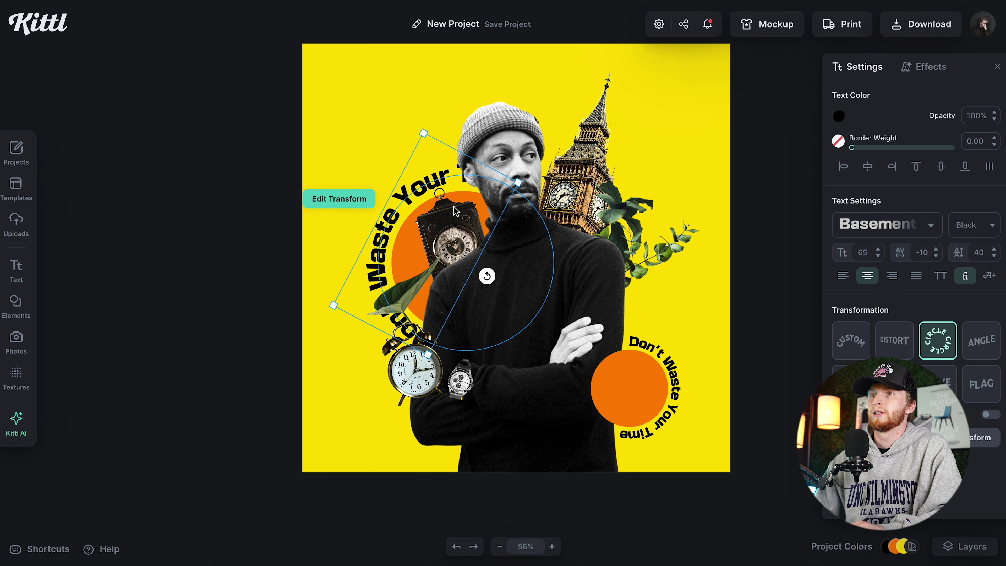
click(708, 300)
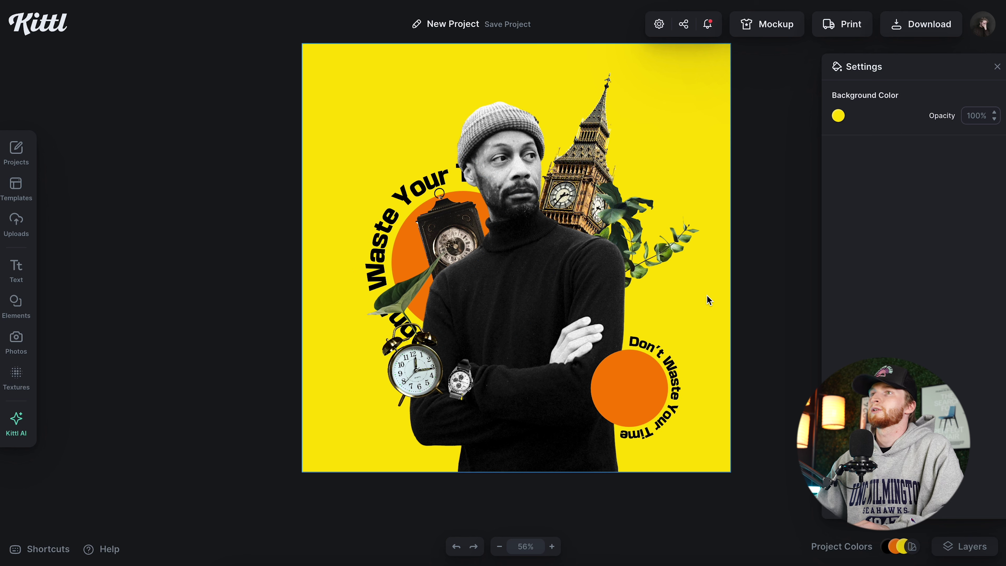
Try dark green and beige tones sampled from the artwork on both circular texts, and settle on the orange document color
click(672, 372)
shift+click(417, 191)
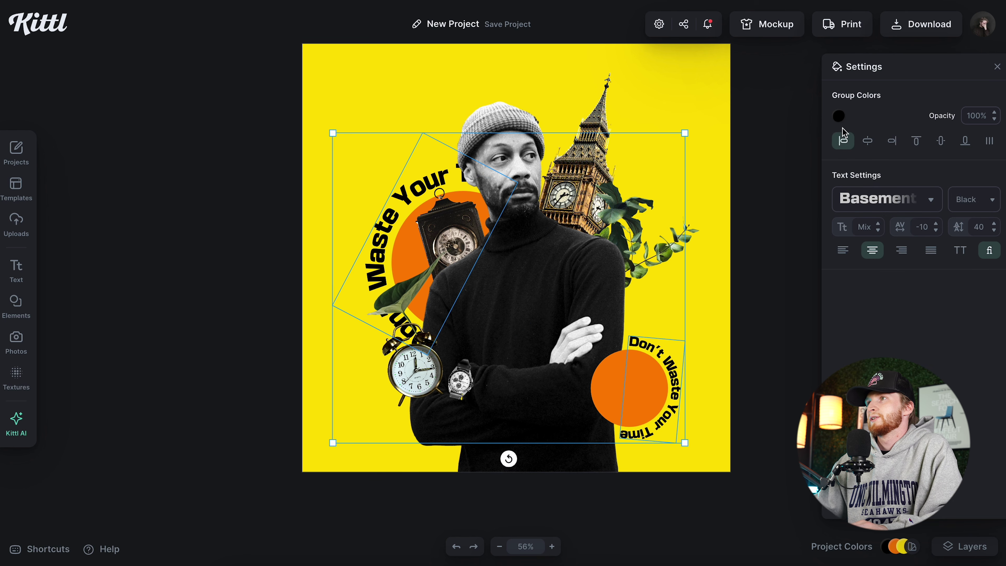
click(839, 121)
click(656, 375)
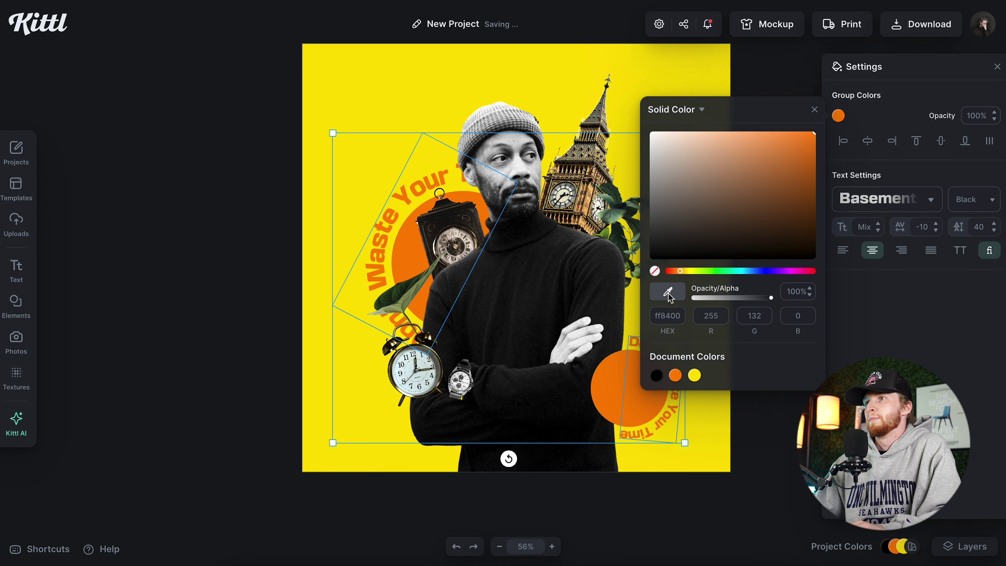
click(632, 225)
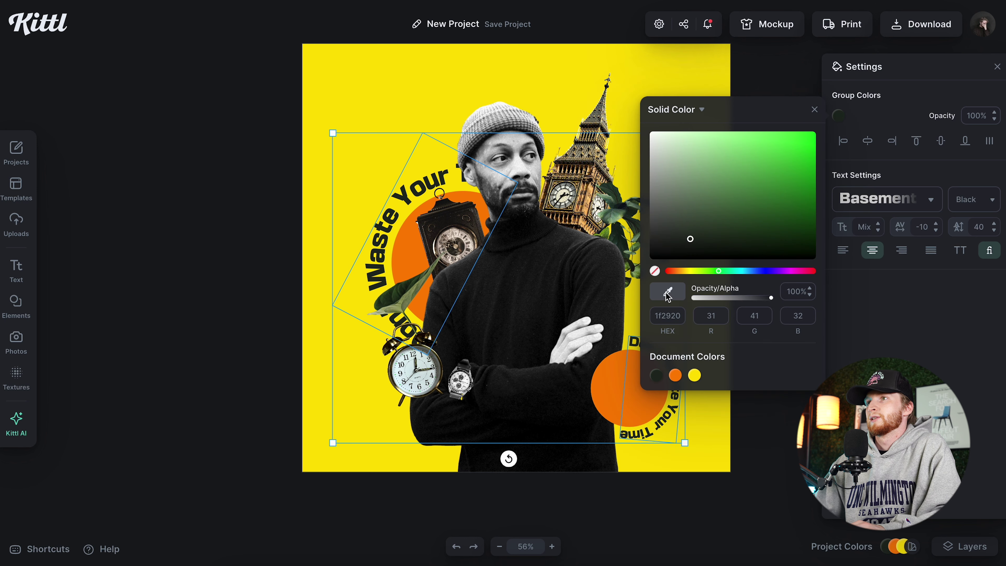
click(580, 209)
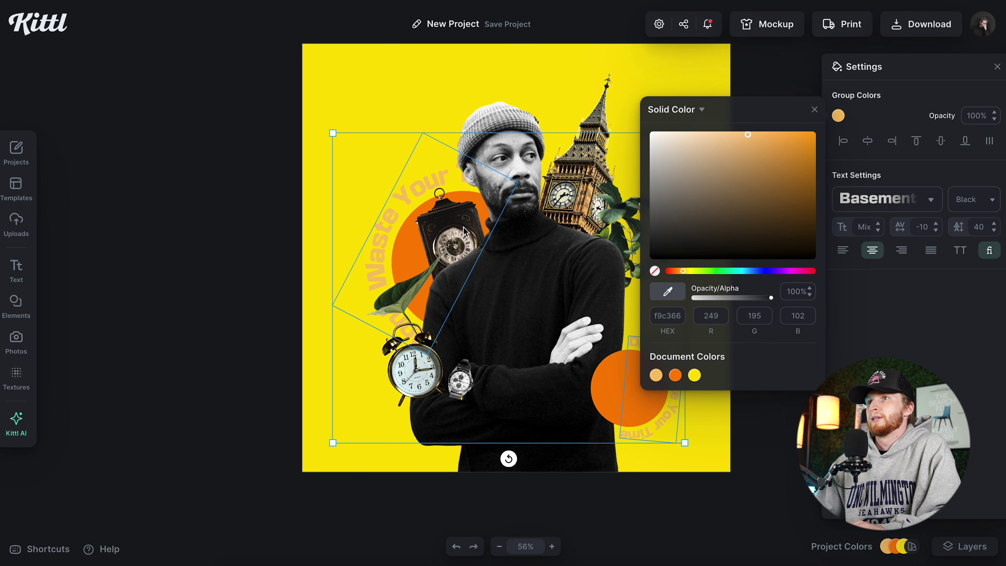
click(479, 247)
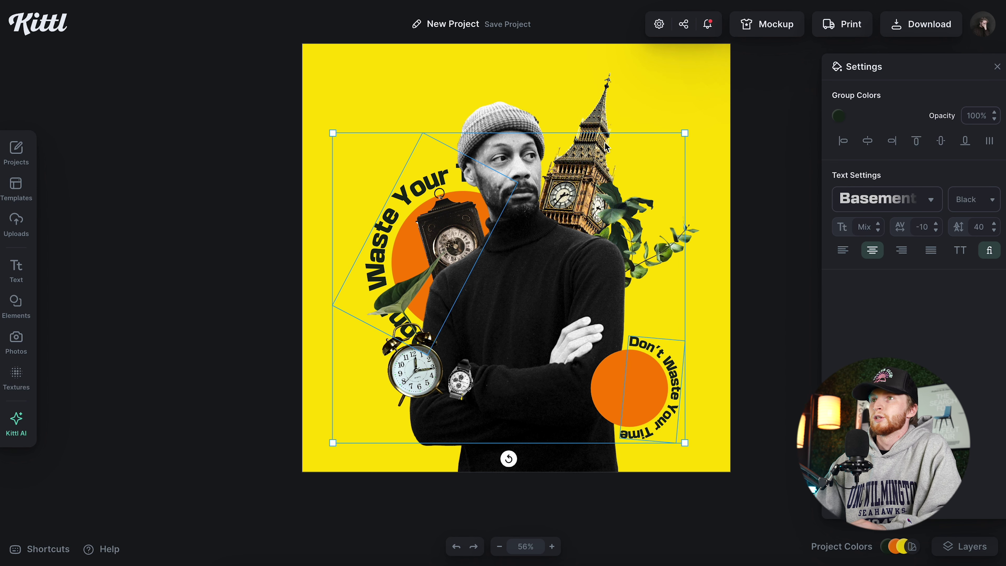
click(837, 119)
click(675, 375)
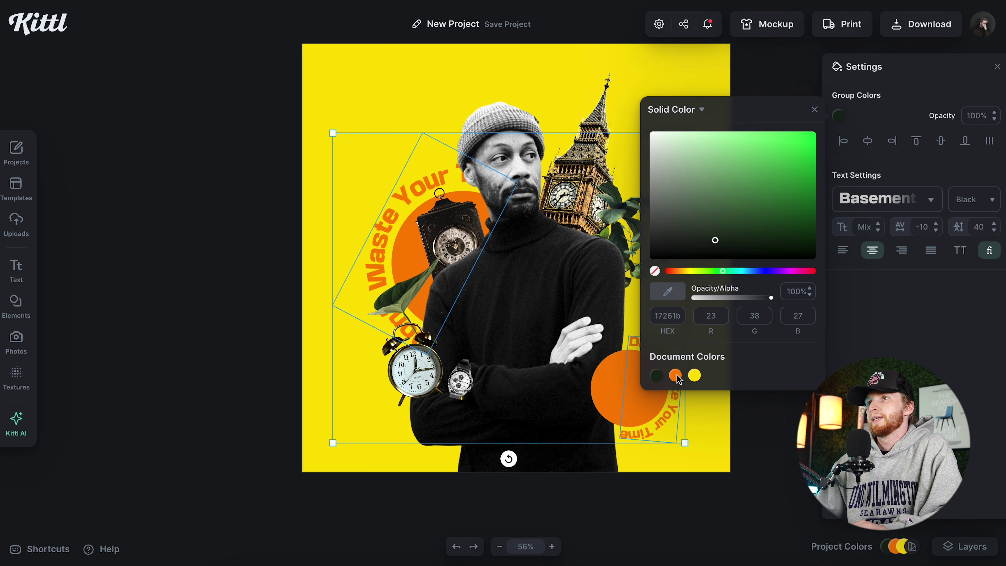
click(733, 165)
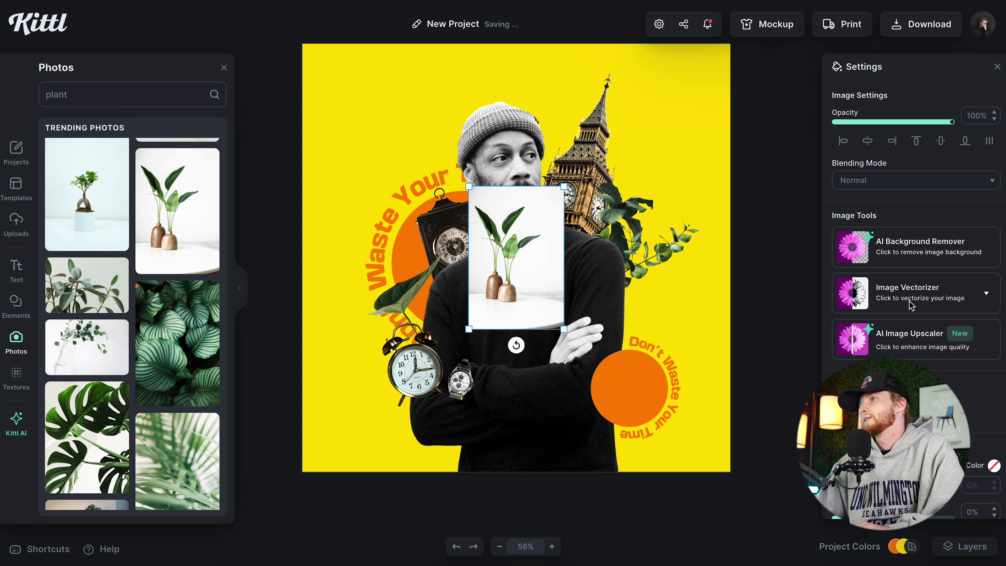
Remove the background from the potted plant photo and send the plant behind the clock and the man
click(904, 243)
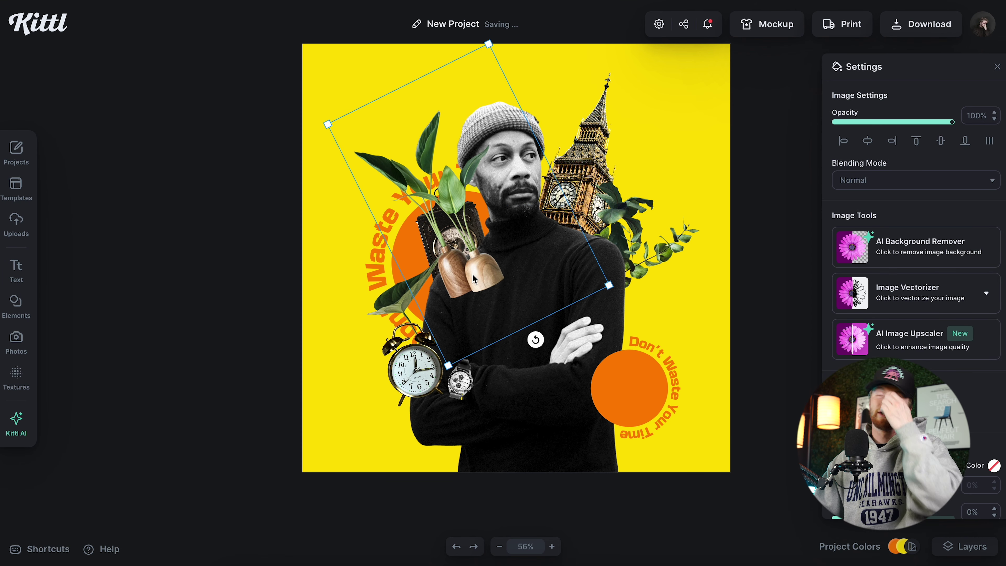
right_click(474, 276)
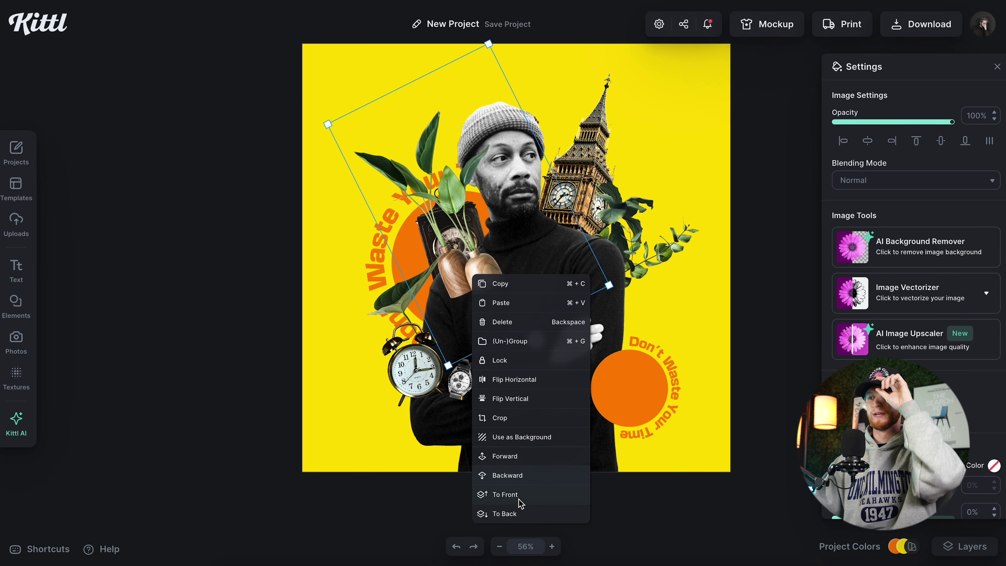
click(514, 513)
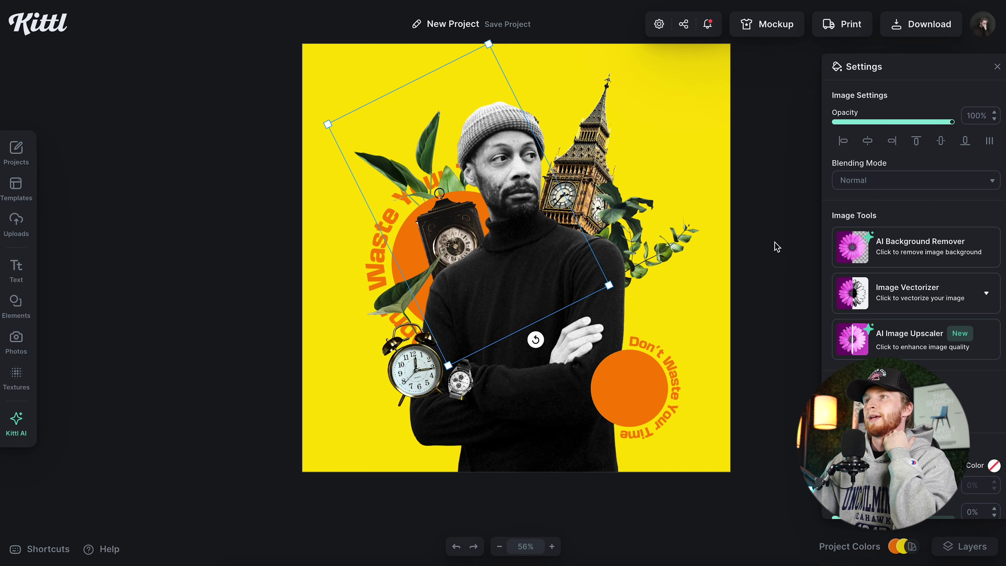
click(778, 245)
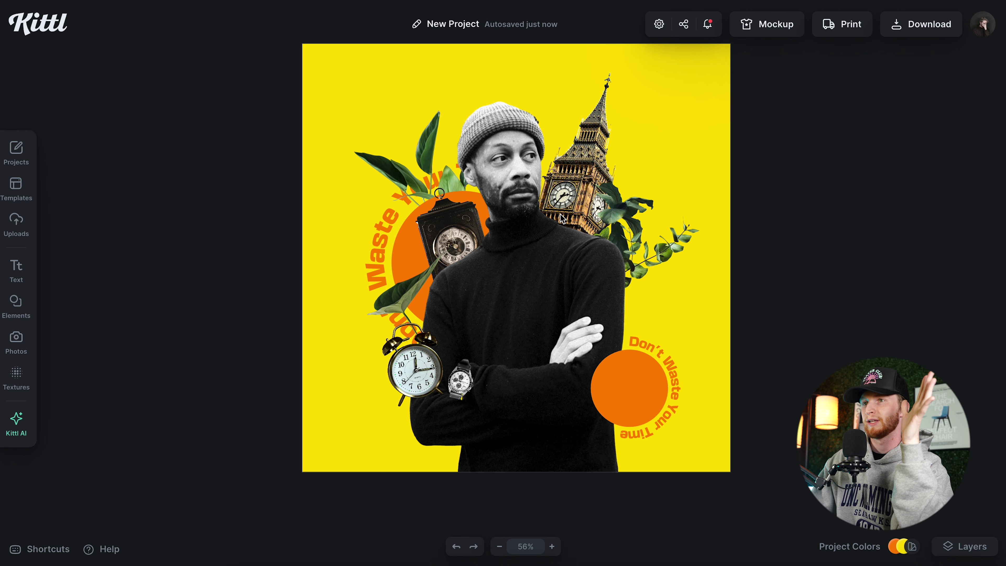
Add a soft black object shadow around the man with its blur at 20 and a semi-transparent shadow color
click(546, 247)
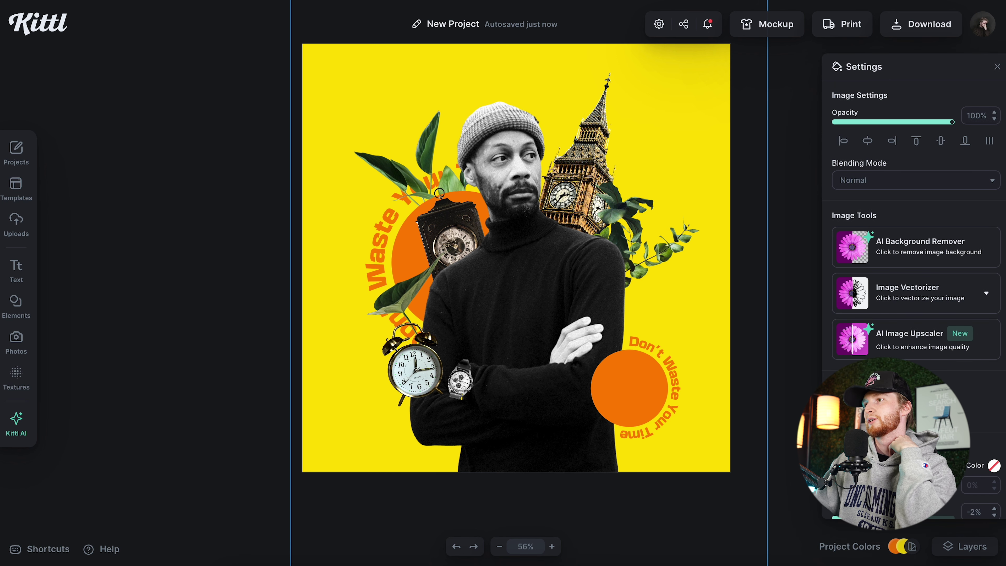
click(844, 406)
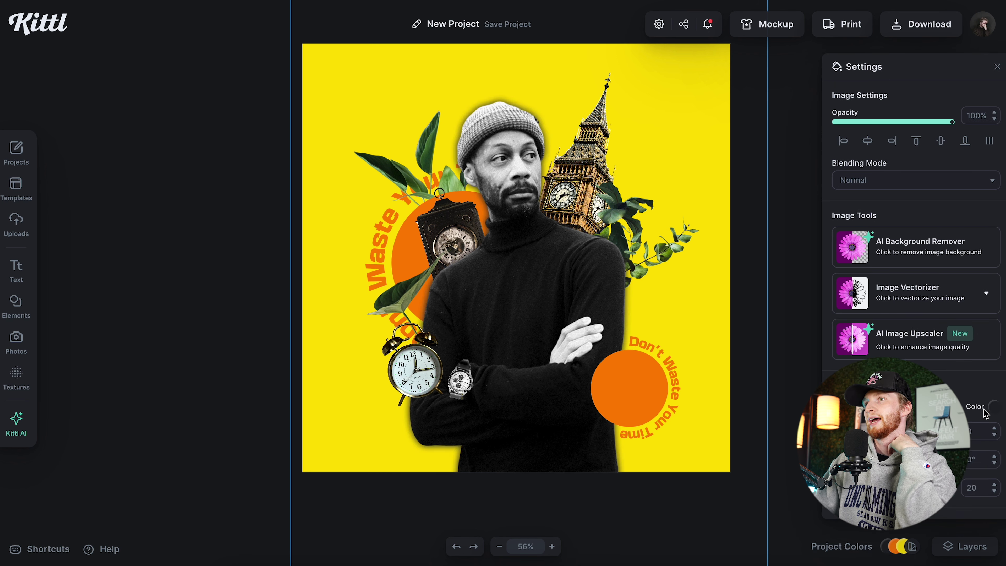
click(996, 409)
click(806, 435)
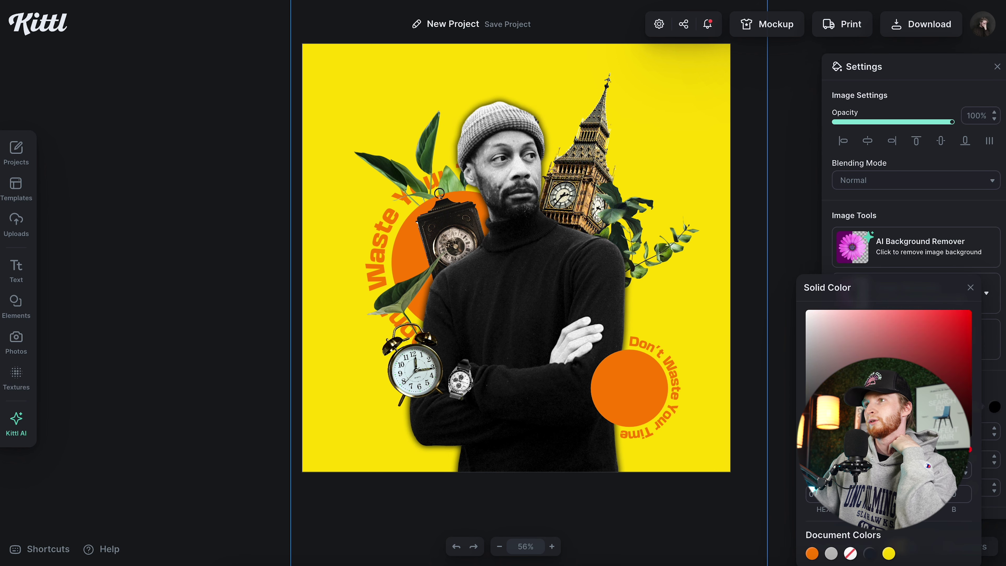
click(811, 272)
drag(863, 493, 840, 494)
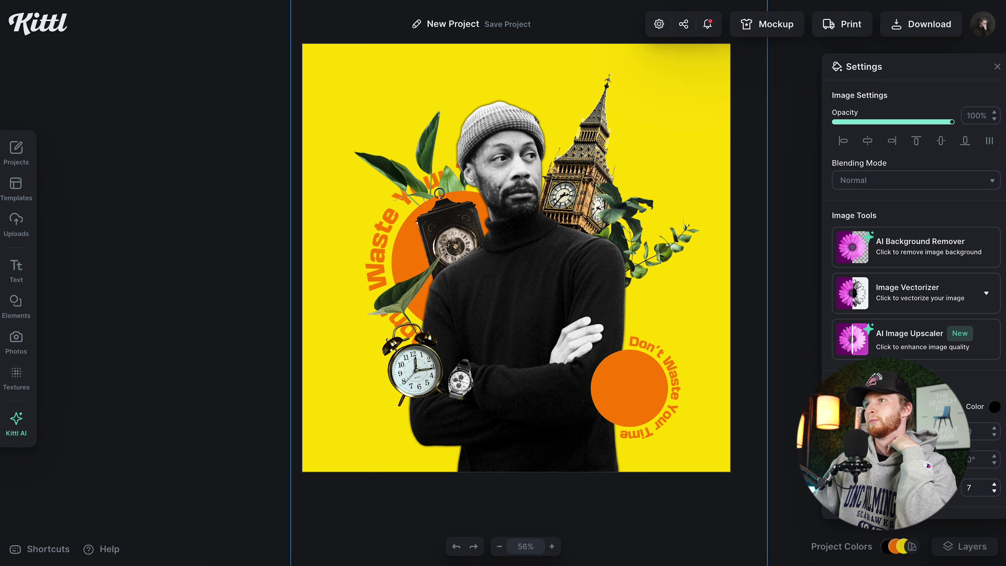
click(994, 407)
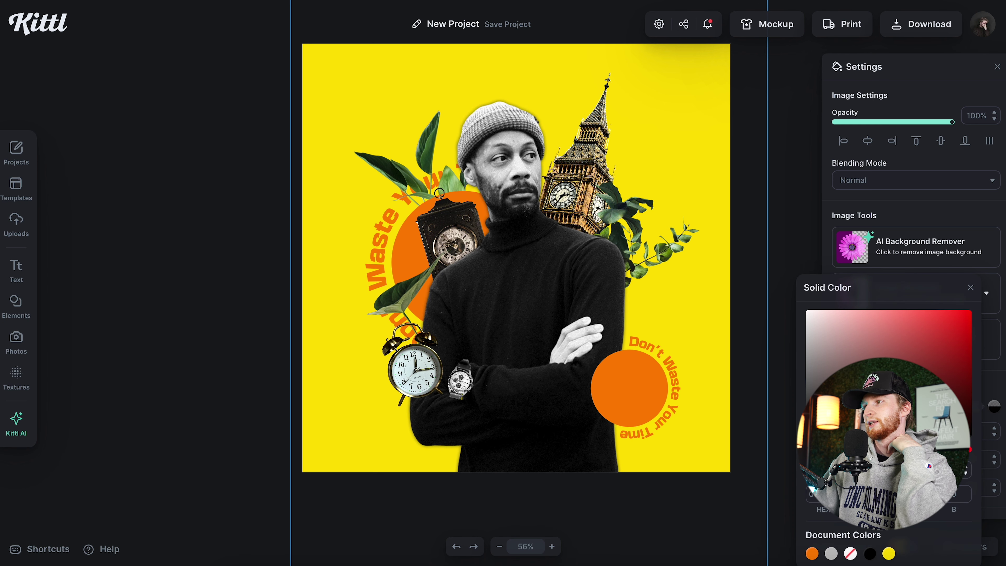
key(Escape)
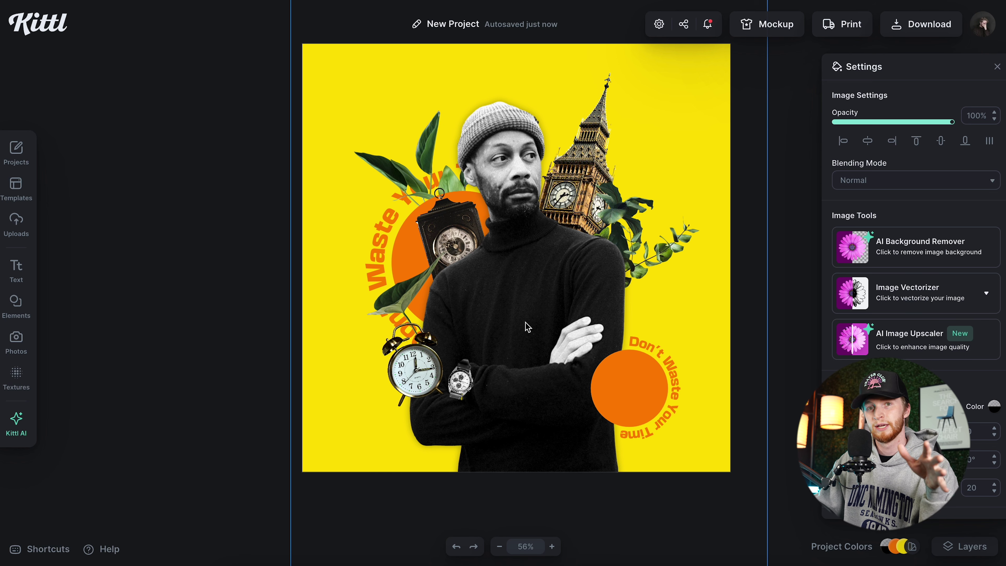
click(674, 305)
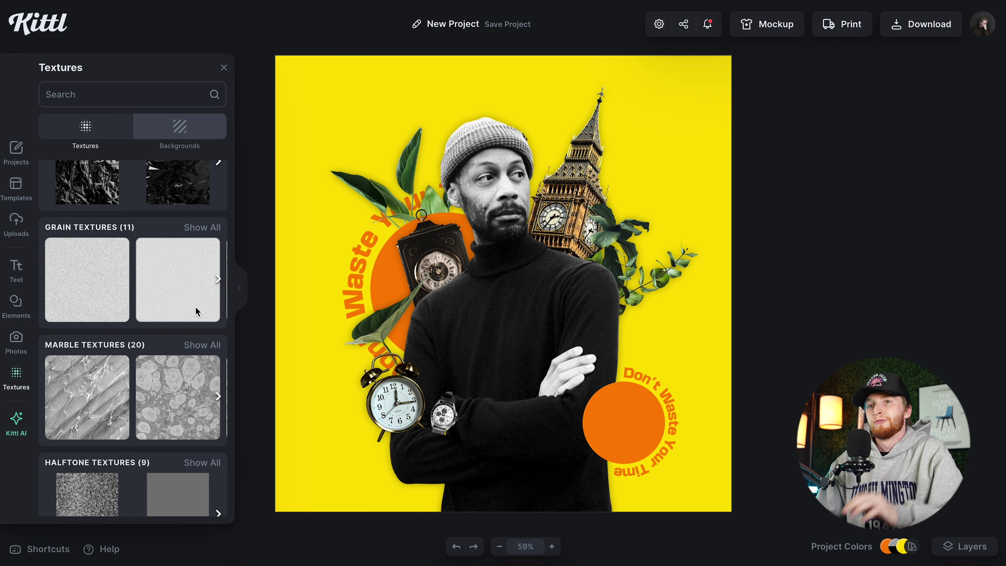
Browse the grain textures and try a speckled grain texture over the whole design
click(219, 280)
click(218, 280)
click(218, 280)
click(218, 281)
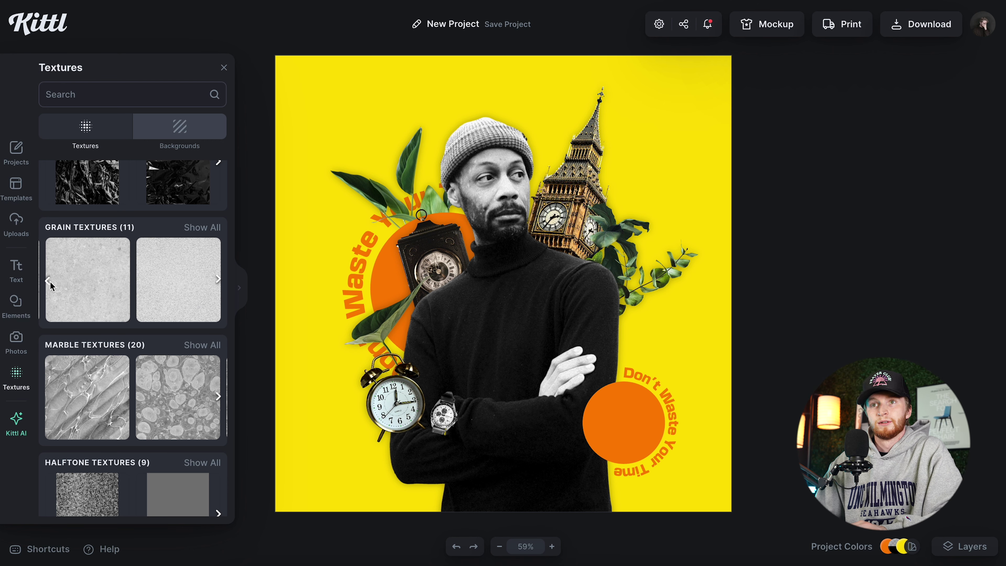
click(49, 281)
click(50, 282)
click(48, 281)
click(49, 281)
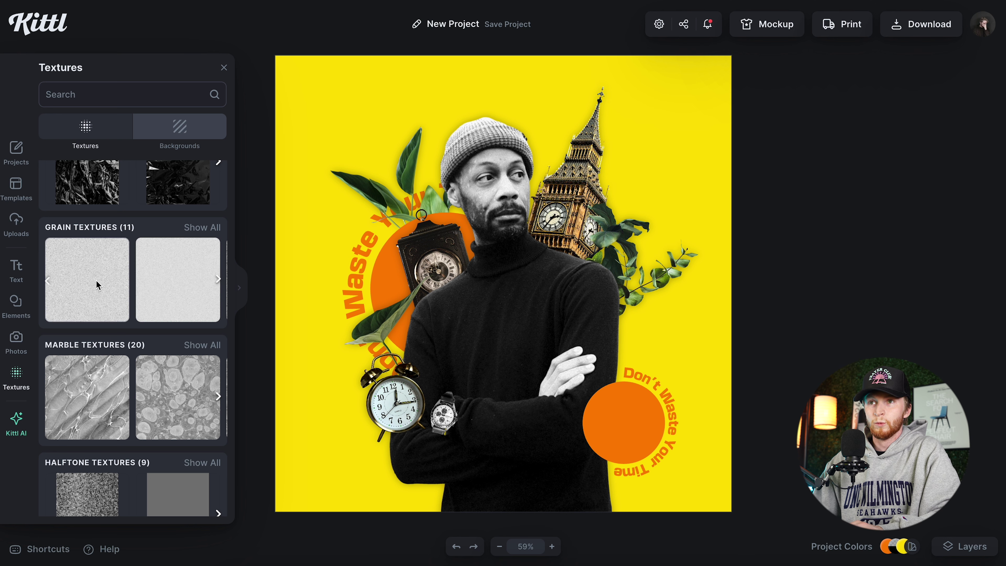
click(218, 281)
click(219, 279)
click(218, 280)
click(218, 279)
click(218, 280)
click(218, 279)
click(218, 280)
click(159, 283)
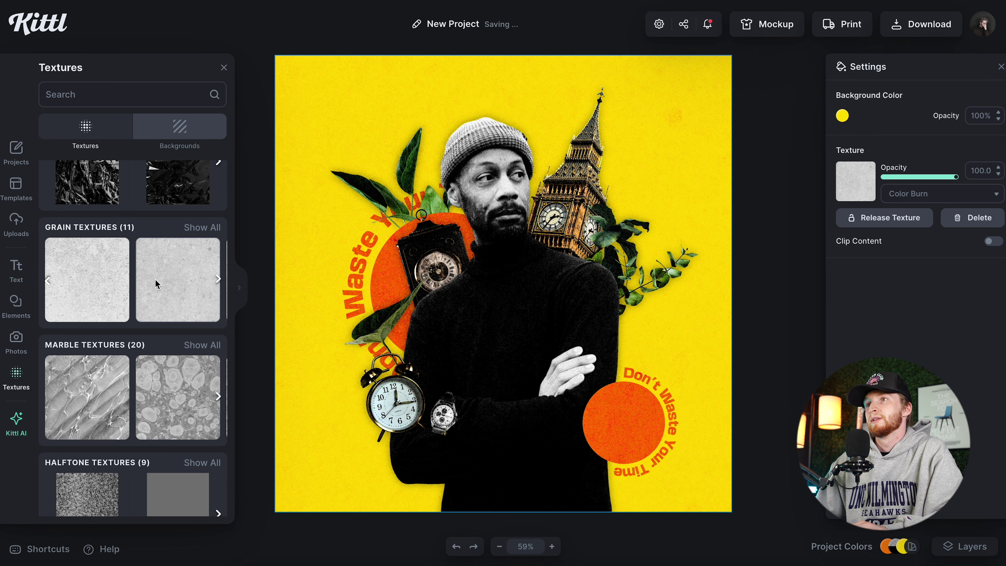
Set the grain texture's blending to Alpha Mask and its opacity to 15, and inspect the effect up close
drag(951, 177, 905, 179)
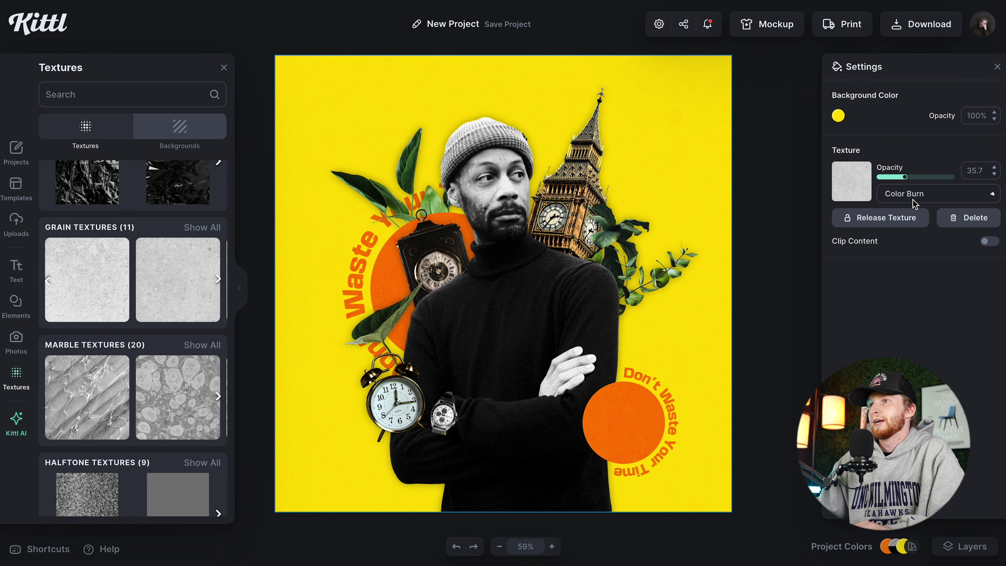
click(915, 194)
click(915, 330)
click(893, 176)
click(977, 170)
text(1)
key(Return)
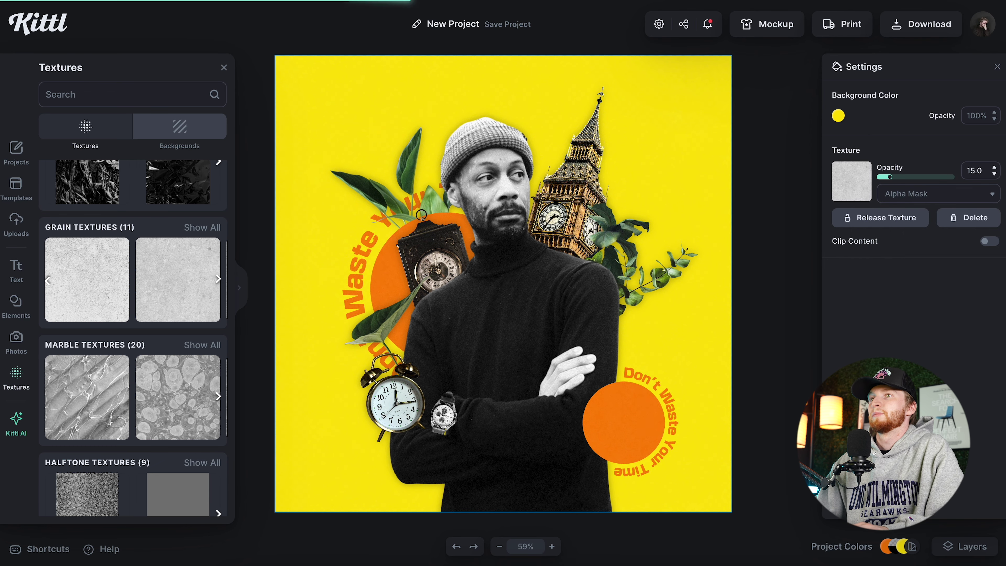
scroll(344, 191, up, 5)
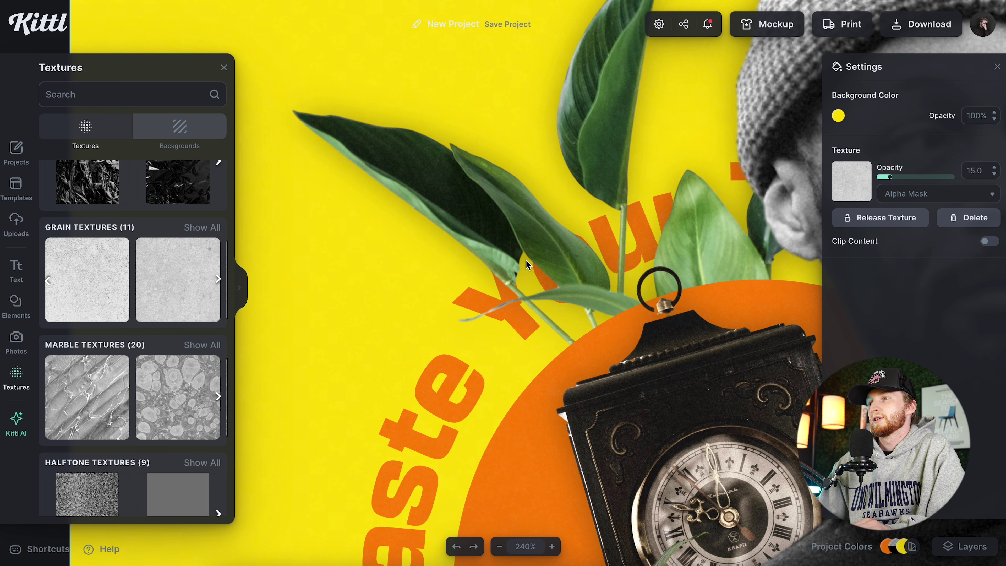
Replace the grain with a crumpled plastic texture in Multiply mode at 7.7 opacity
key(shift+1)
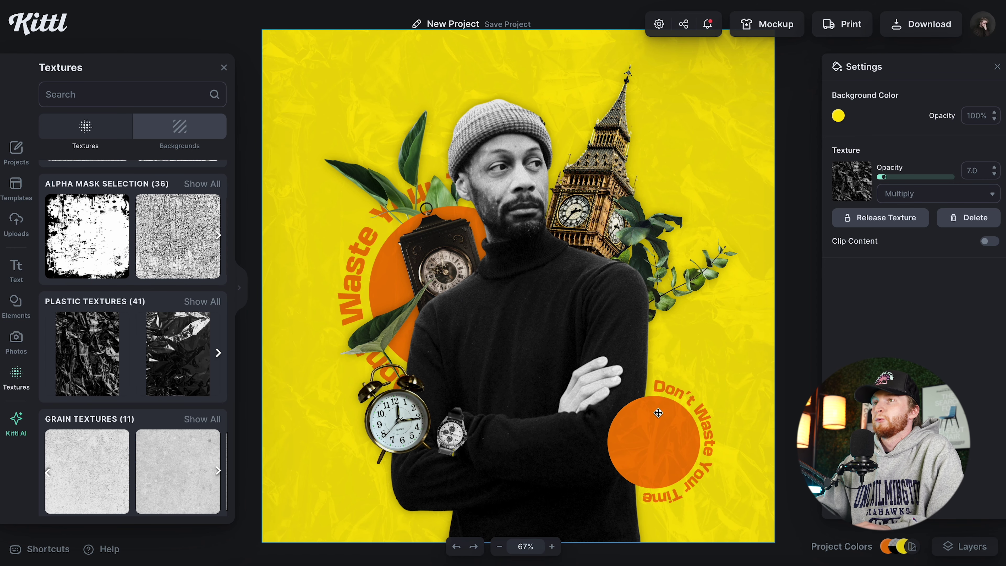
drag(885, 180, 885, 181)
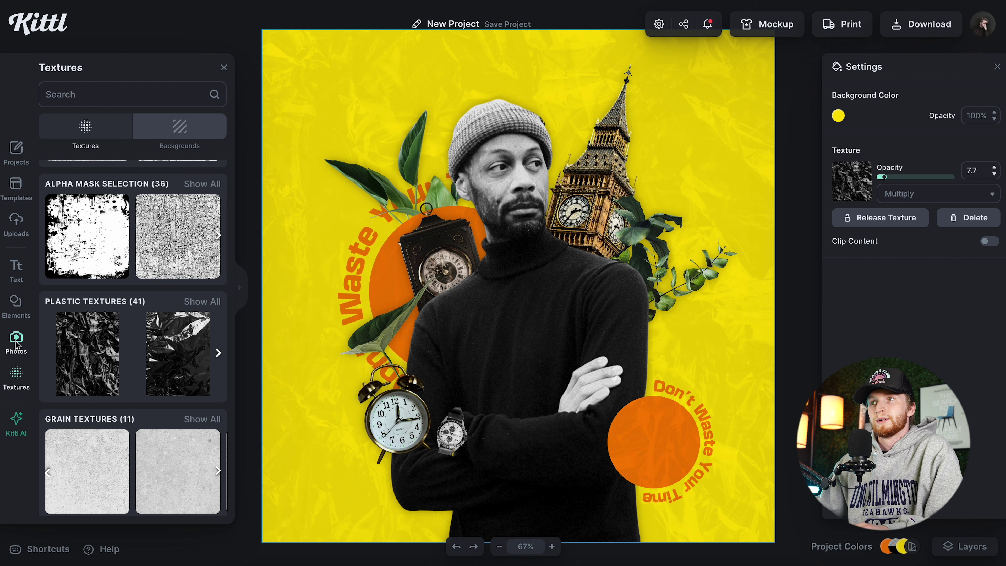
Search the photos for "texture" and add the speckled concrete photo to the design
click(30, 338)
click(91, 100)
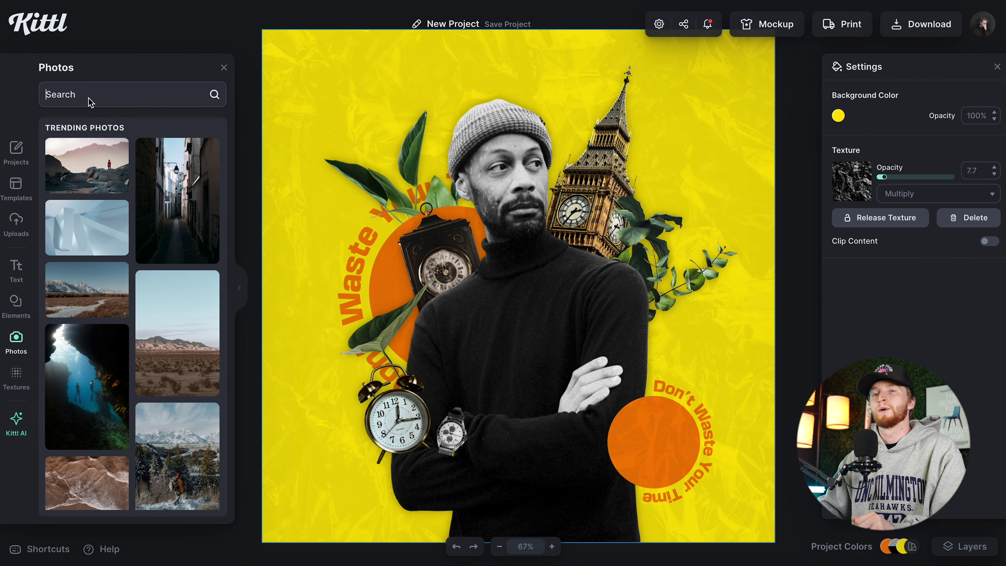
text(texture)
key(Return)
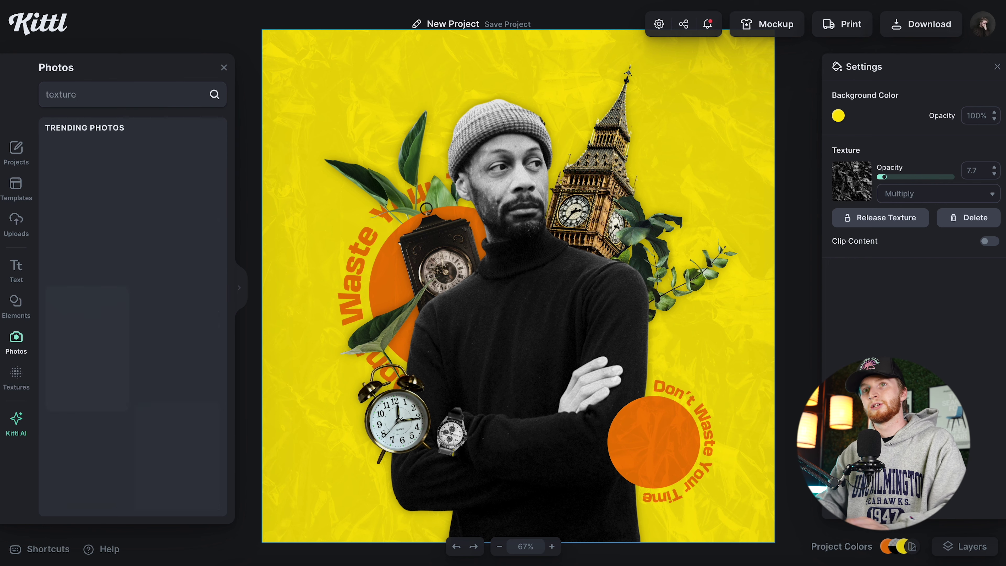
scroll(120, 291, down, 5)
scroll(121, 291, down, 8)
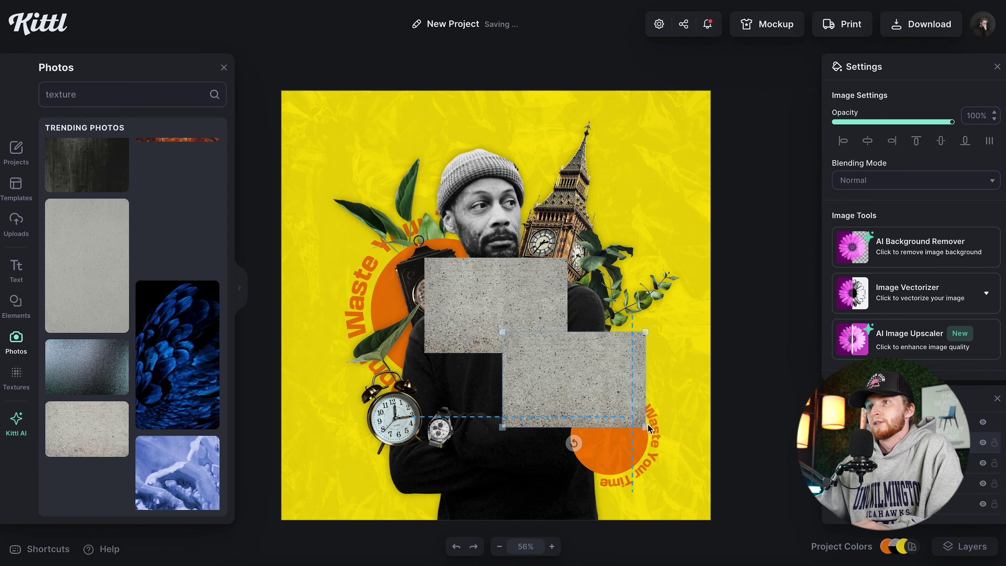
Delete the duplicate concrete photo and enlarge the remaining one to cover the whole canvas
drag(603, 410, 606, 411)
key(Delete)
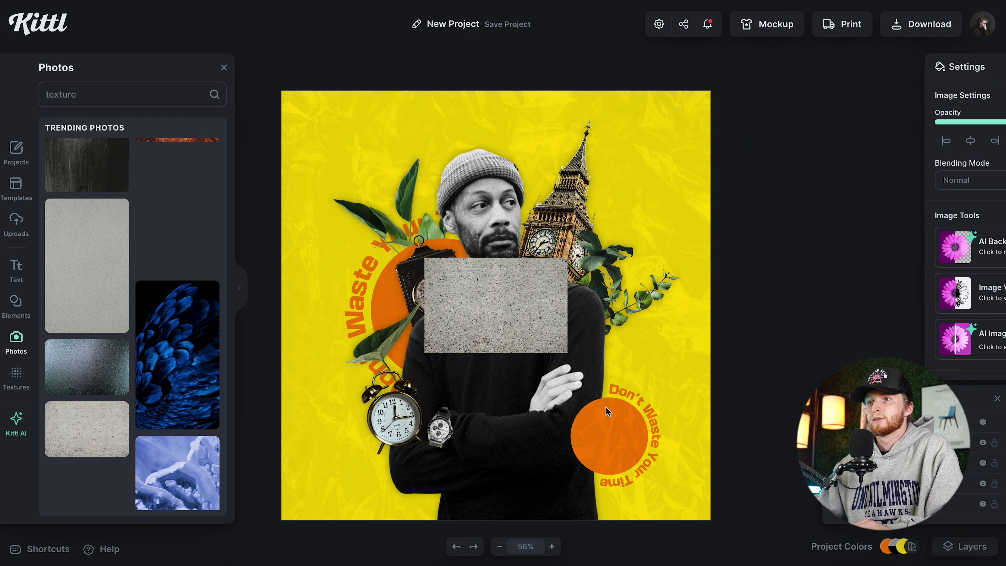
click(491, 321)
drag(567, 353, 826, 526)
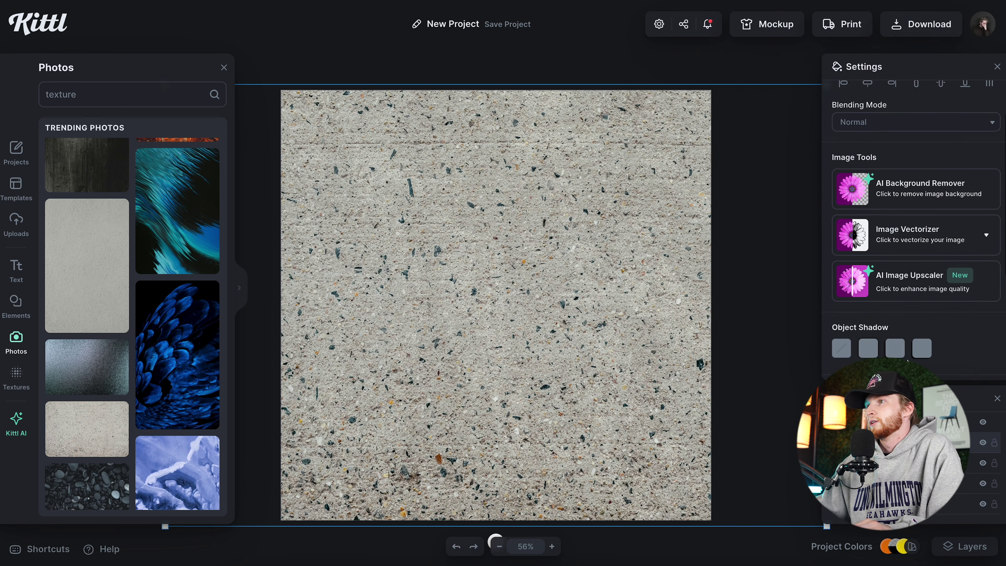
Boost the contrast of the concrete photo and set its blending mode to Multiply
drag(893, 301, 922, 302)
scroll(898, 167, up, 4)
click(889, 89)
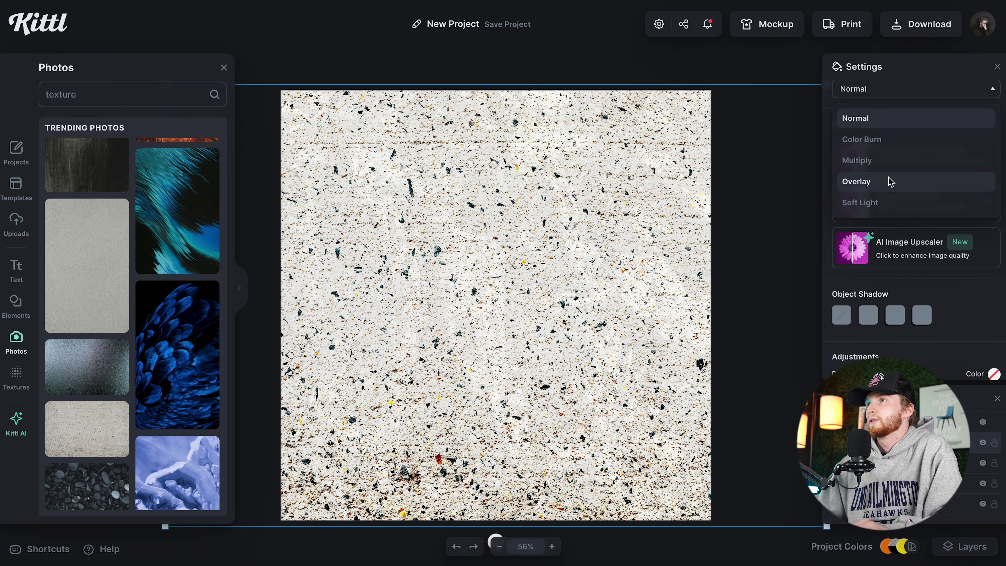
click(887, 161)
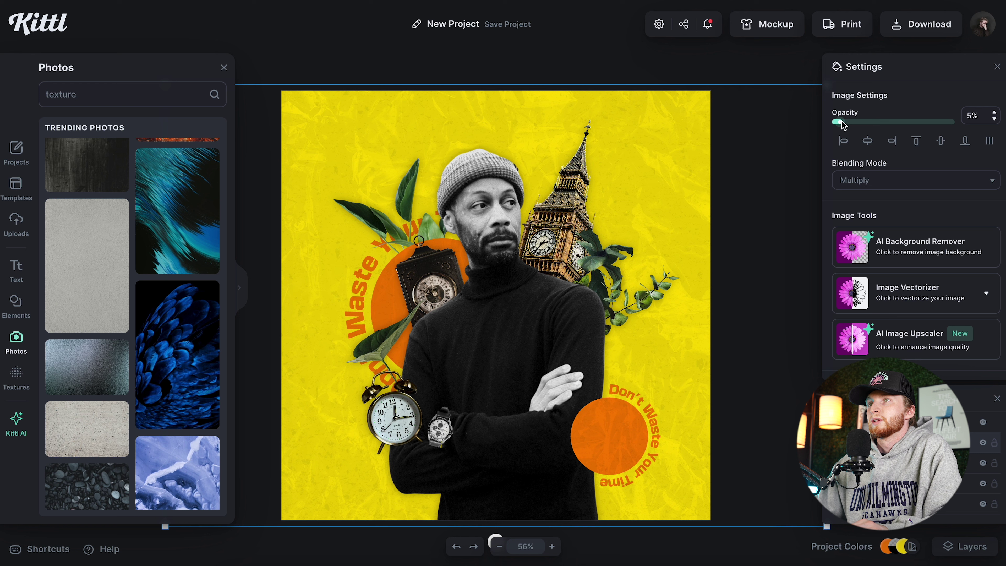
Fine-tune the concrete photo's opacity down to 7% for a subtle speckle over the poster
drag(839, 121, 845, 125)
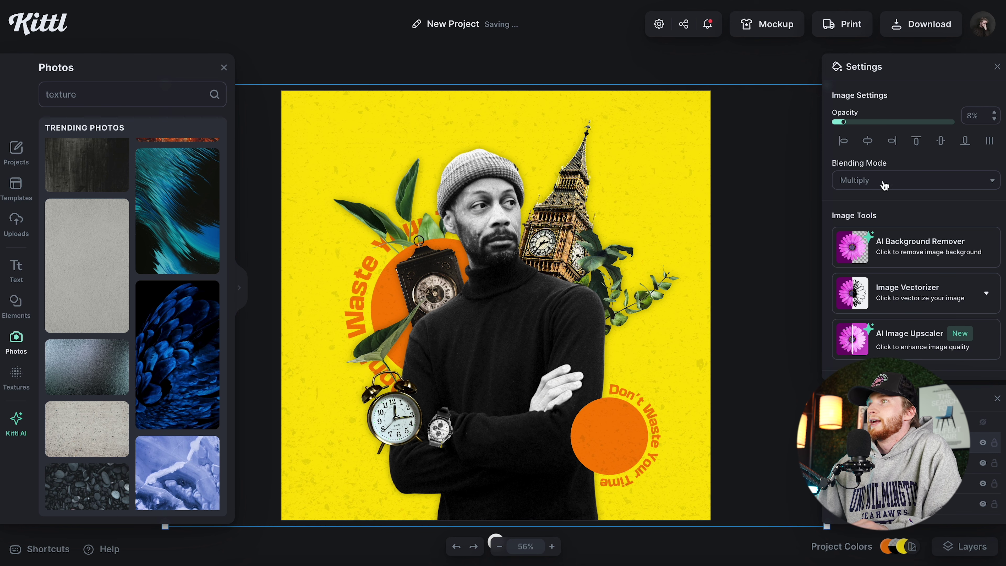
drag(847, 123, 849, 123)
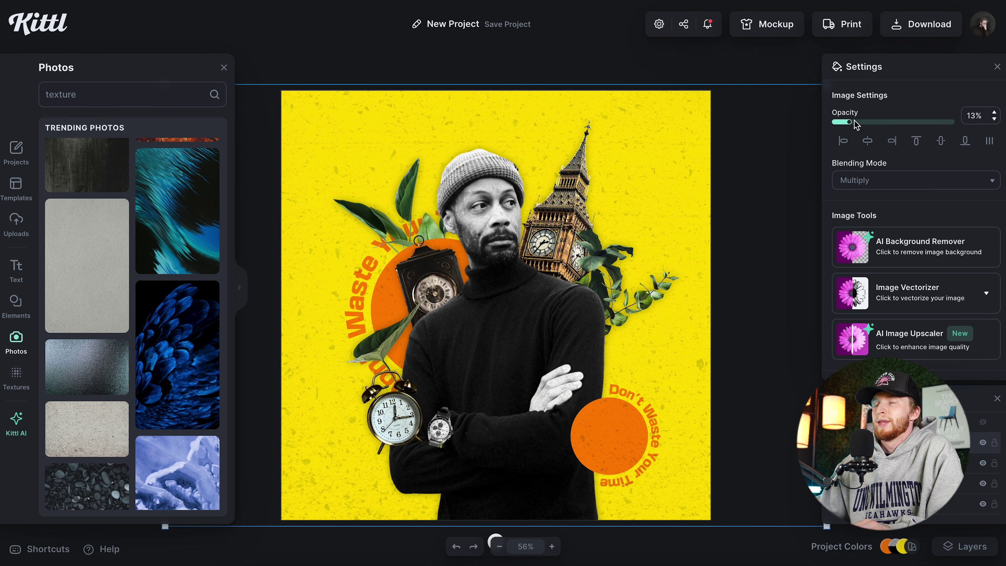
drag(854, 120, 842, 122)
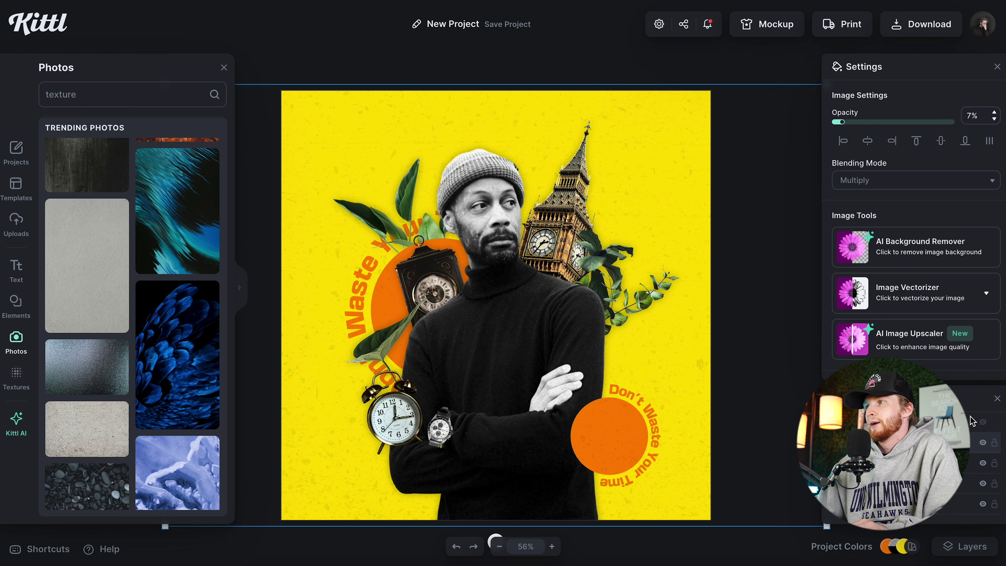
Show the background's crumpled plastic texture again and set its opacity to 5
click(982, 421)
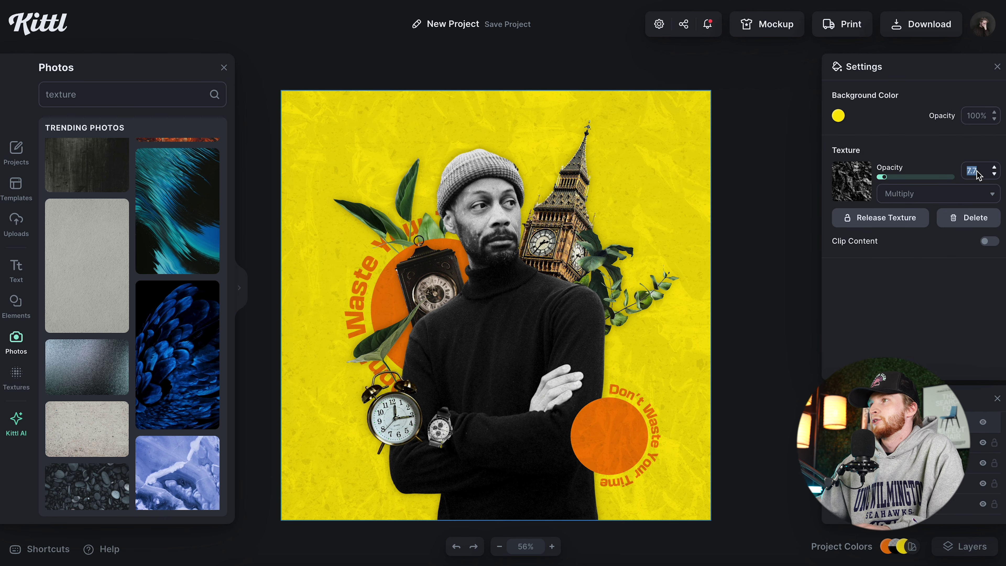
text(5)
key(Return)
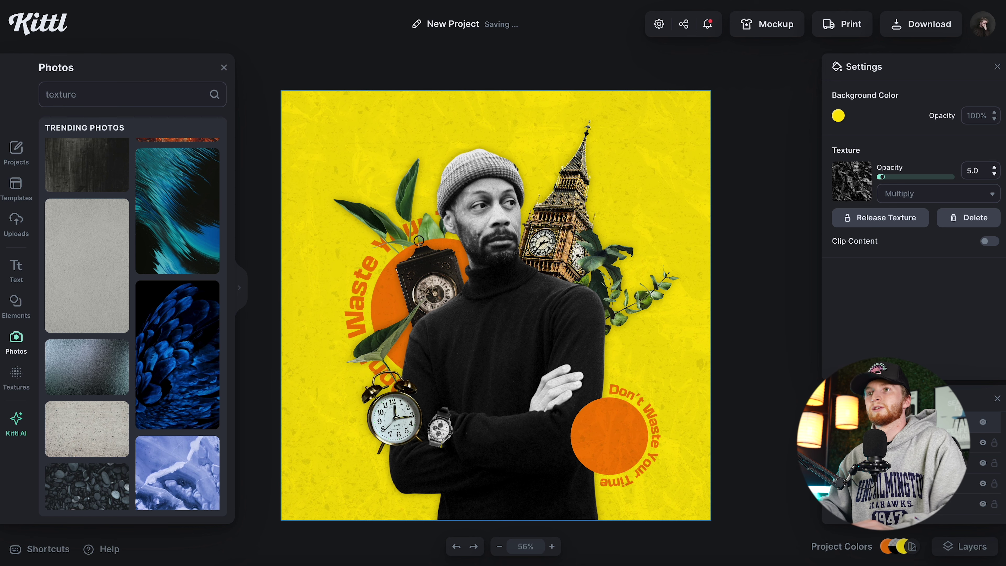